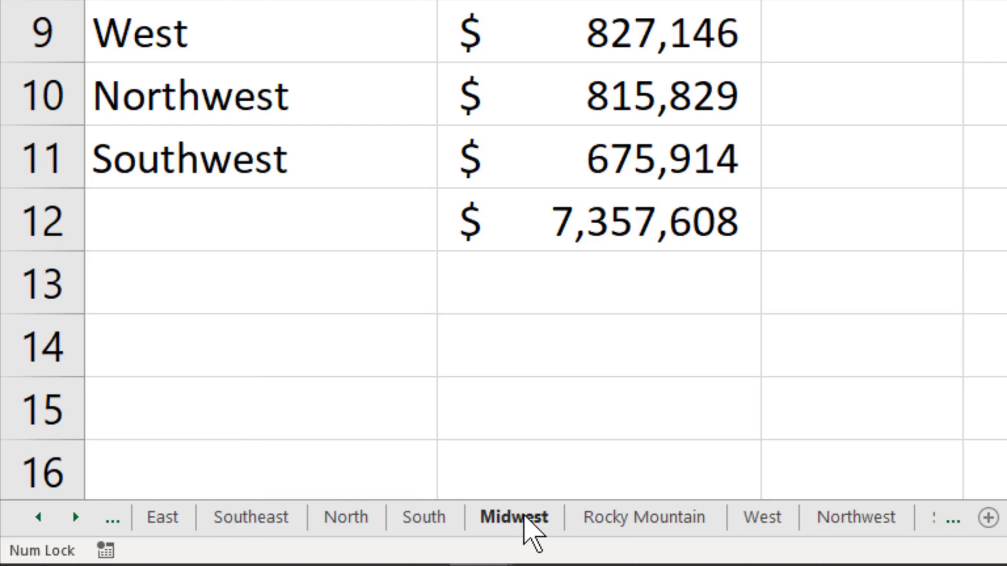
# View the Midwest worksheet and the last worksheet in the workbook, Southwest
pyautogui.click(525, 518)
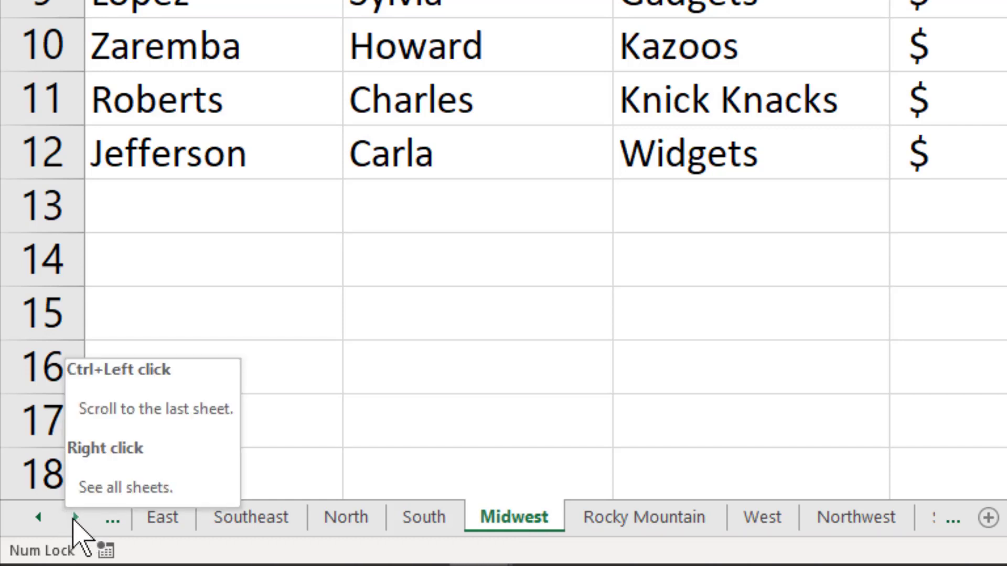
pyautogui.doubleClick(74, 518)
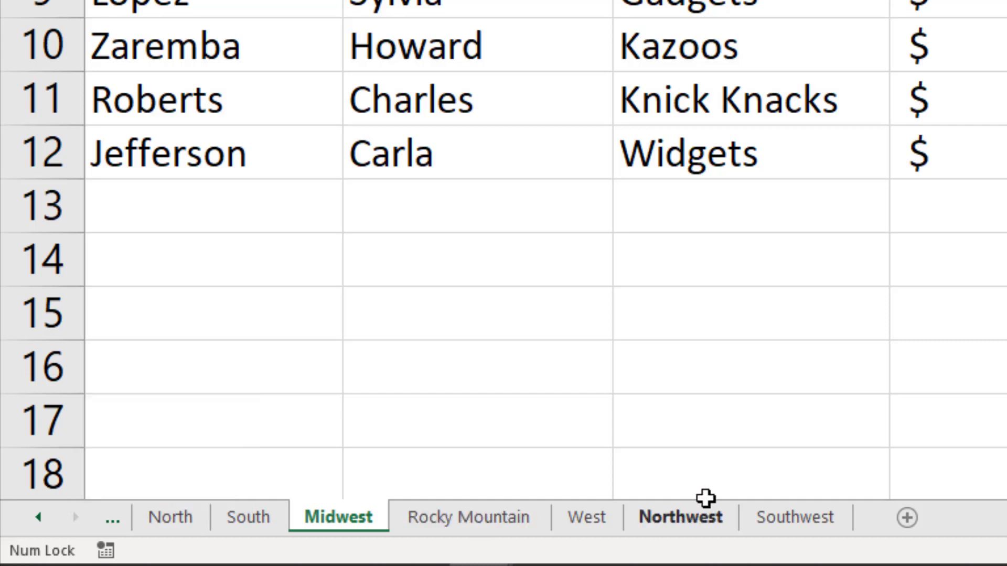
pyautogui.click(791, 518)
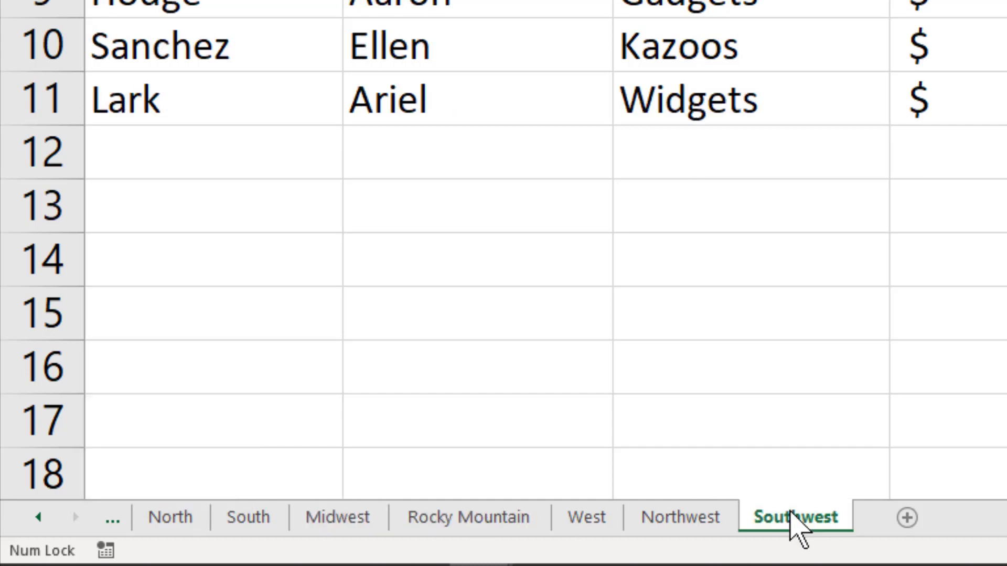
# Return to the first worksheet in the workbook, Sales Summary
pyautogui.click(35, 522)
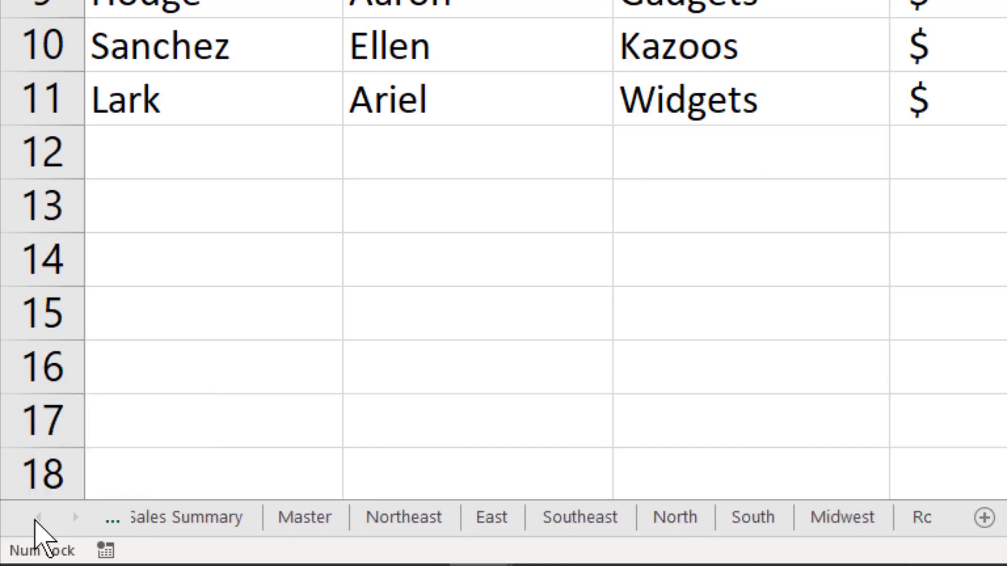
pyautogui.click(35, 522)
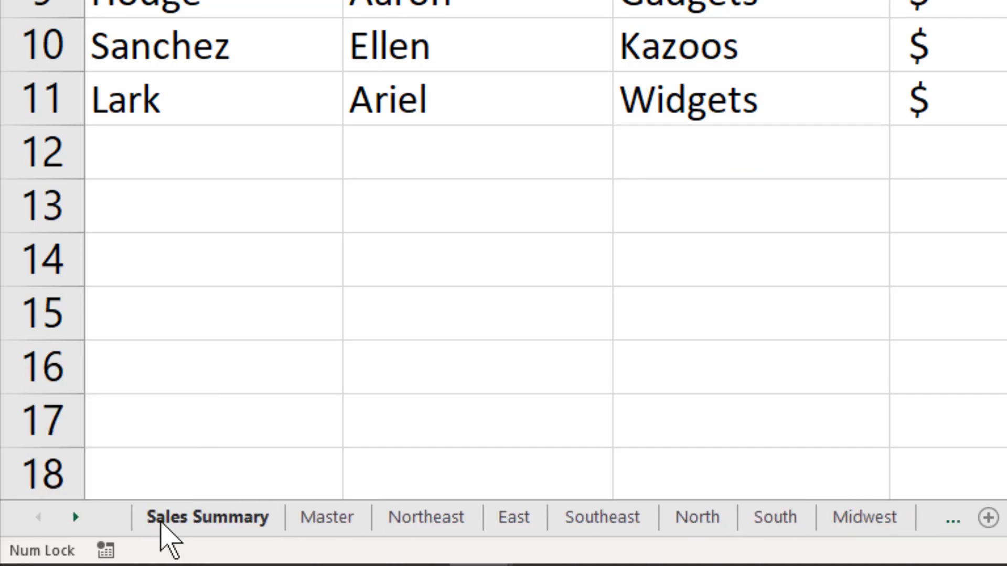
pyautogui.click(167, 519)
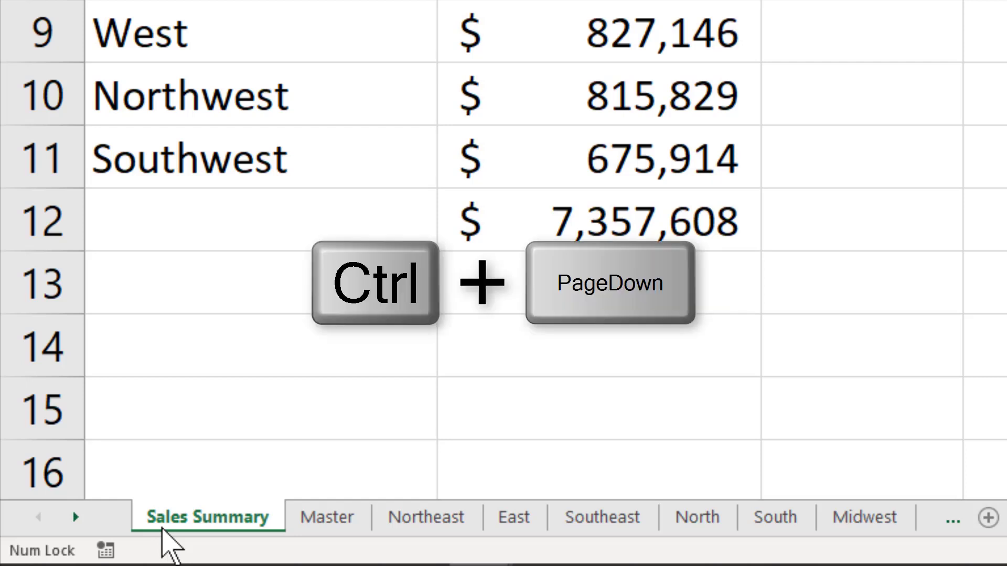
# Step forward four worksheets from Sales Summary to Southeast and back two worksheets to Northeast
pyautogui.hotkey('ctrl', 'pagedown')
pyautogui.hotkey('ctrl', 'pagedown')
pyautogui.hotkey('ctrl', 'pagedown')
pyautogui.hotkey('ctrl', 'pagedown')
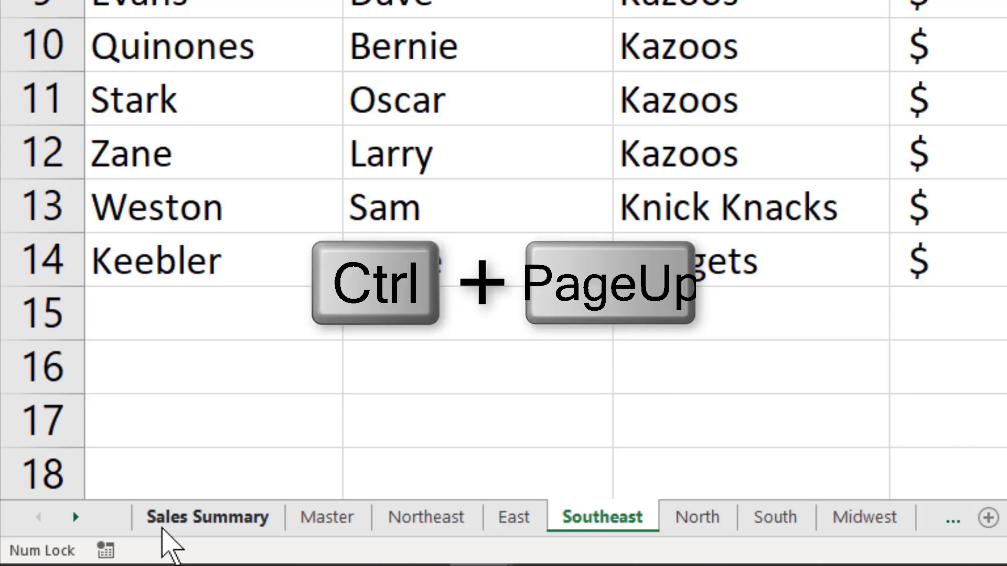
pyautogui.hotkey('ctrl', 'pageup')
pyautogui.hotkey('ctrl', 'pageup')
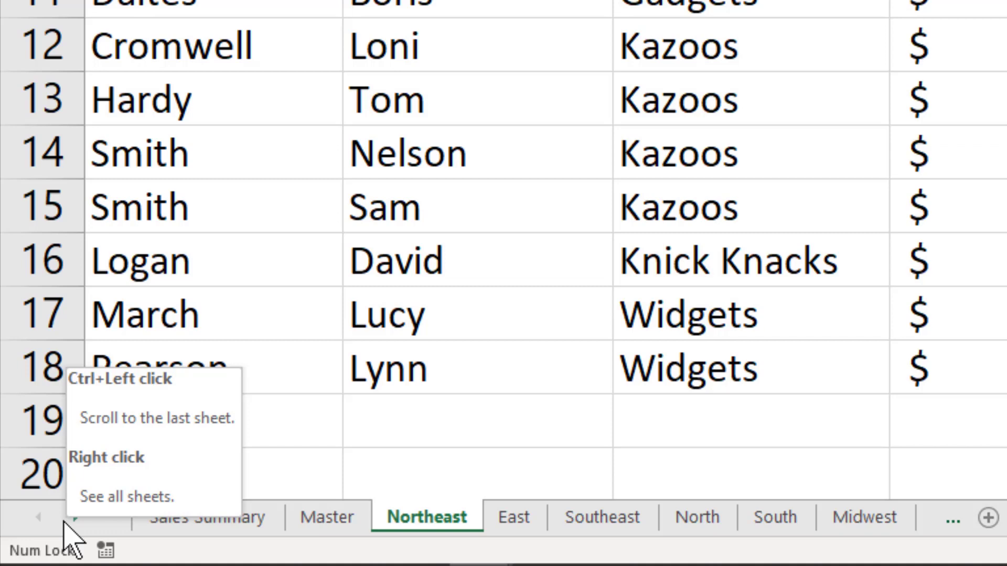
# Activate the Northwest worksheet from the list of all sheets
pyautogui.rightClick(63, 522)
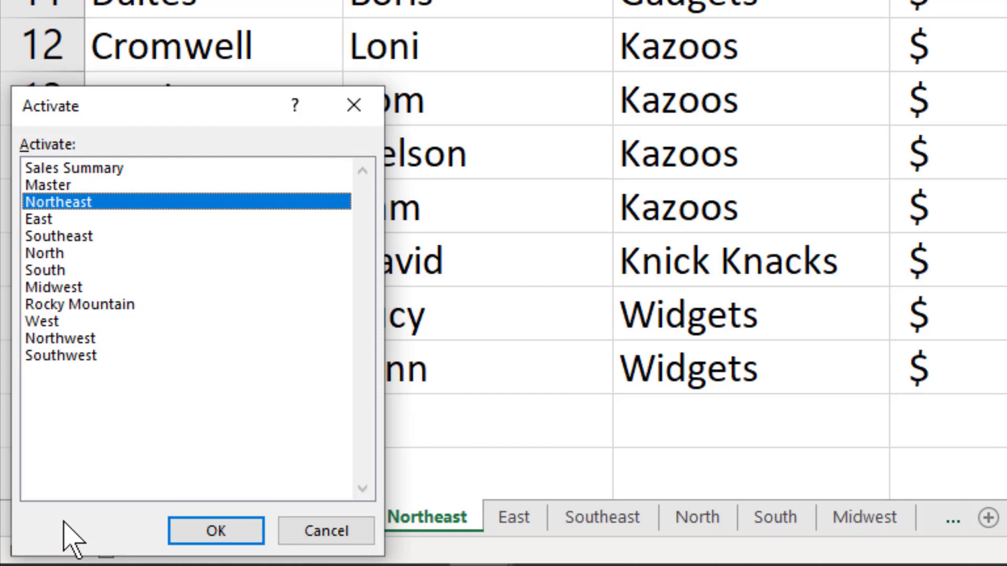
pyautogui.click(64, 339)
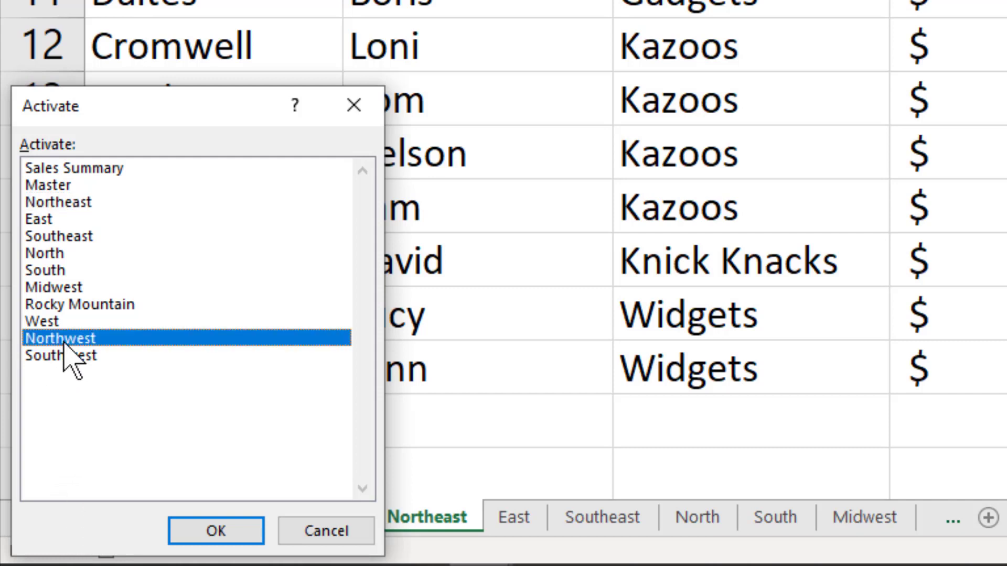
pyautogui.click(224, 531)
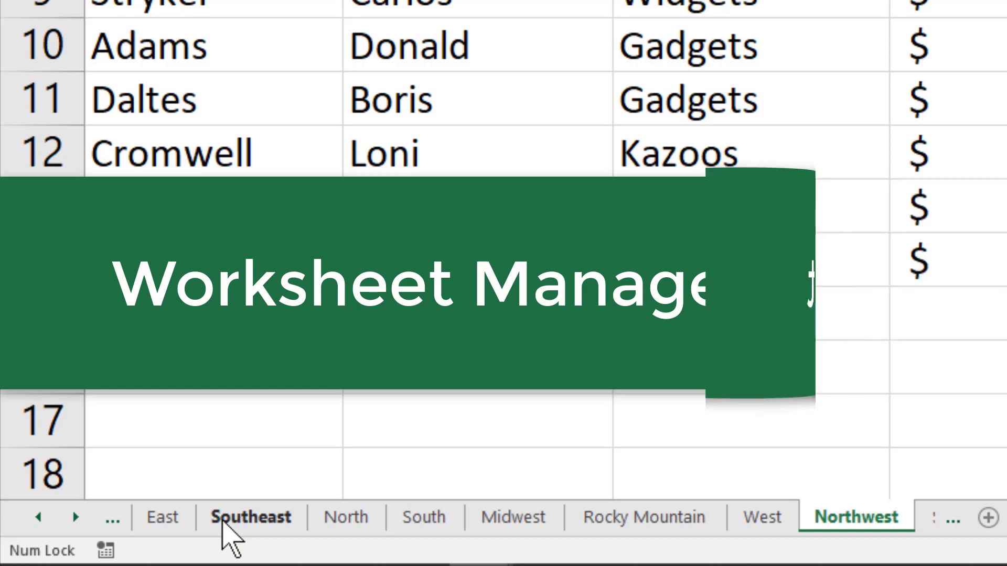
# Insert a new blank worksheet directly before the Southeast sheet
pyautogui.rightClick(222, 521)
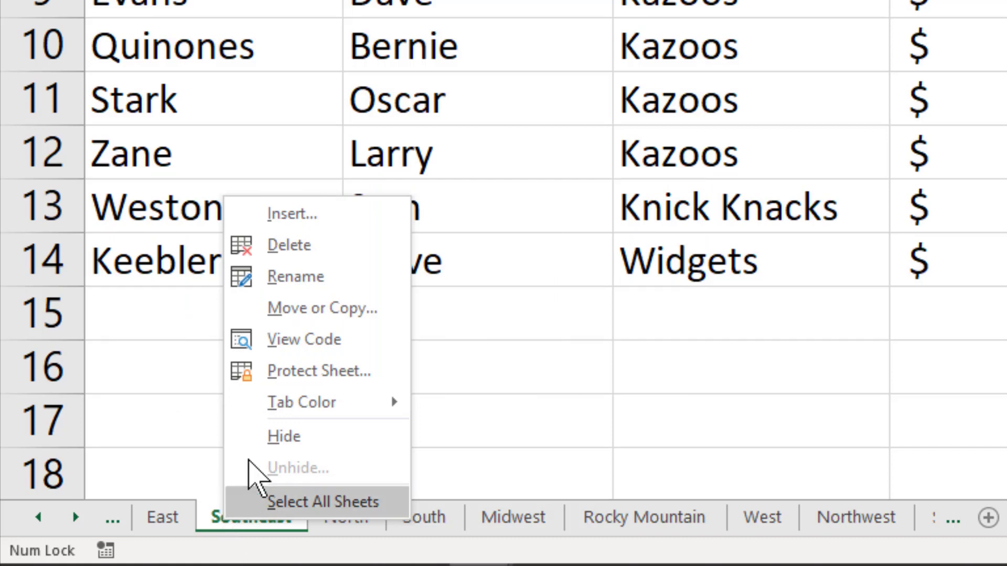
pyautogui.click(304, 215)
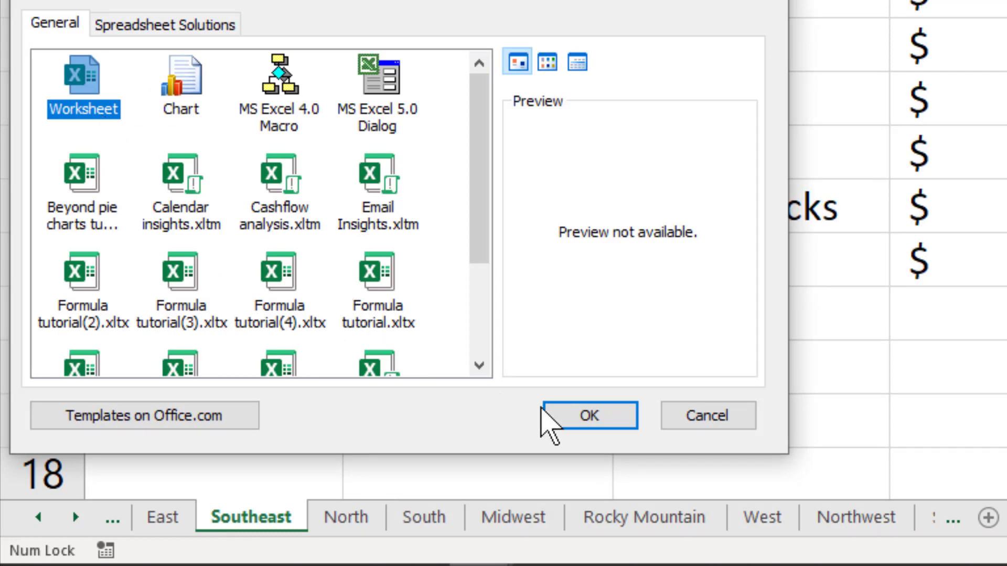
pyautogui.click(577, 411)
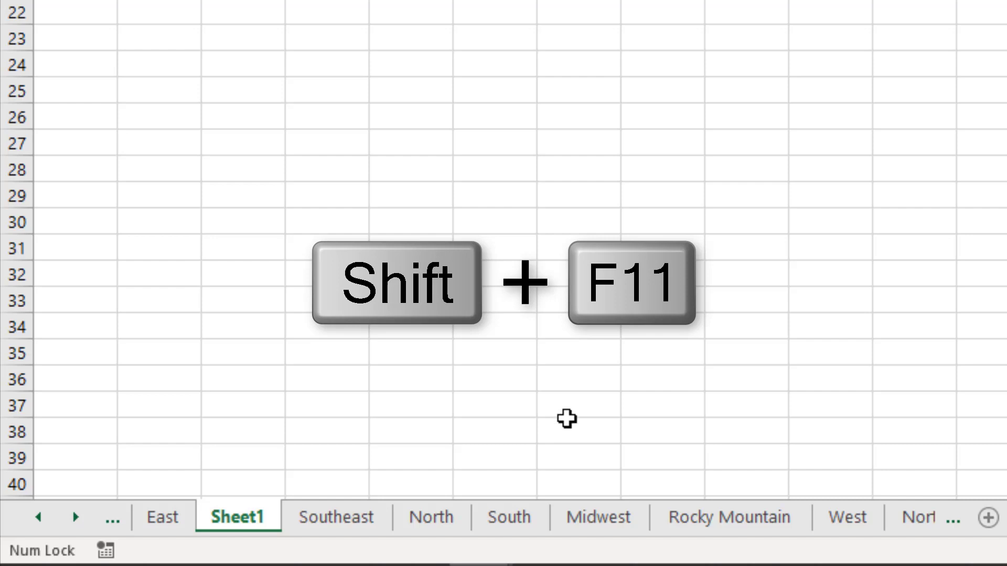
# Add three more blank worksheets between the East and Southeast sheets
pyautogui.hotkey('shift', 'F11')
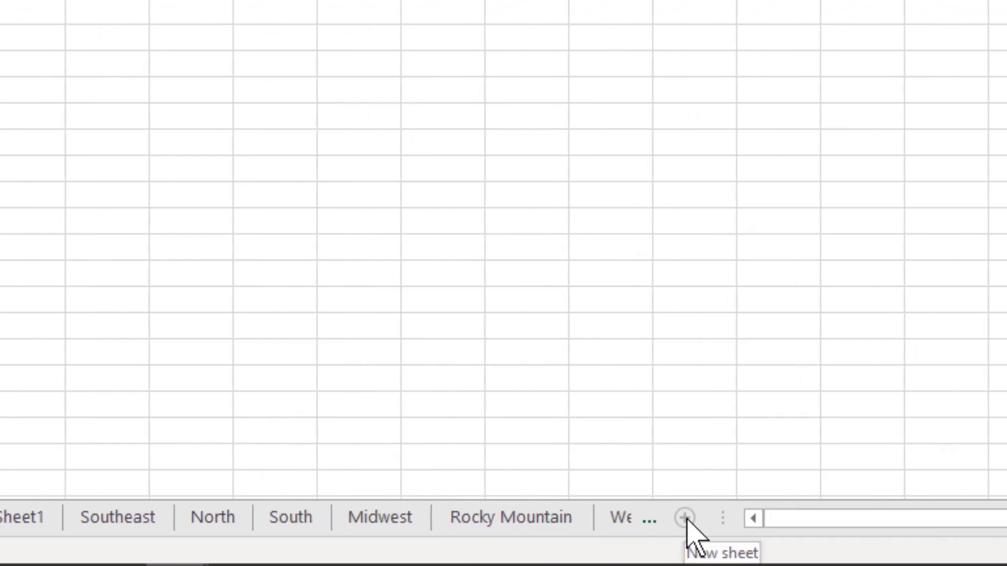
pyautogui.click(685, 519)
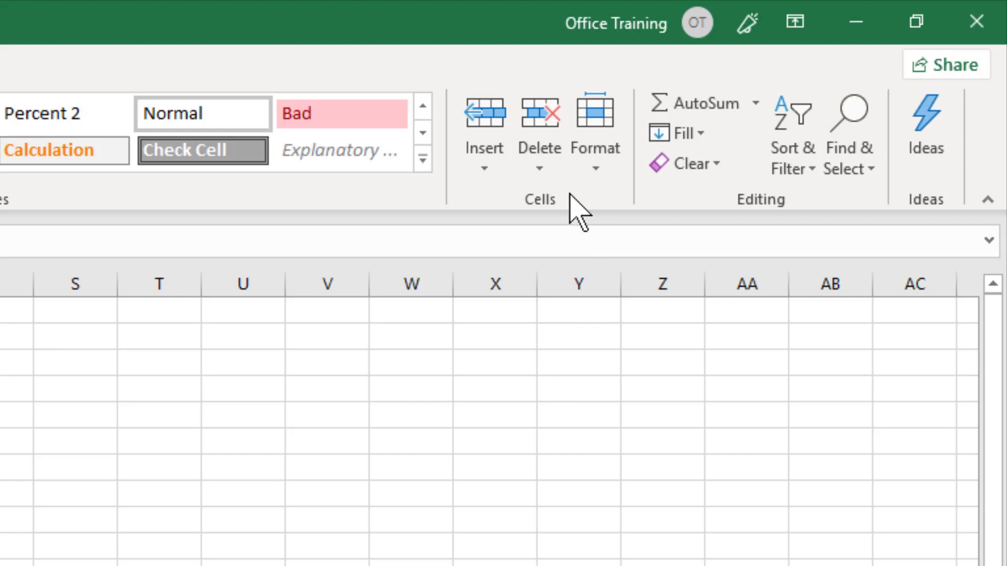
pyautogui.click(484, 173)
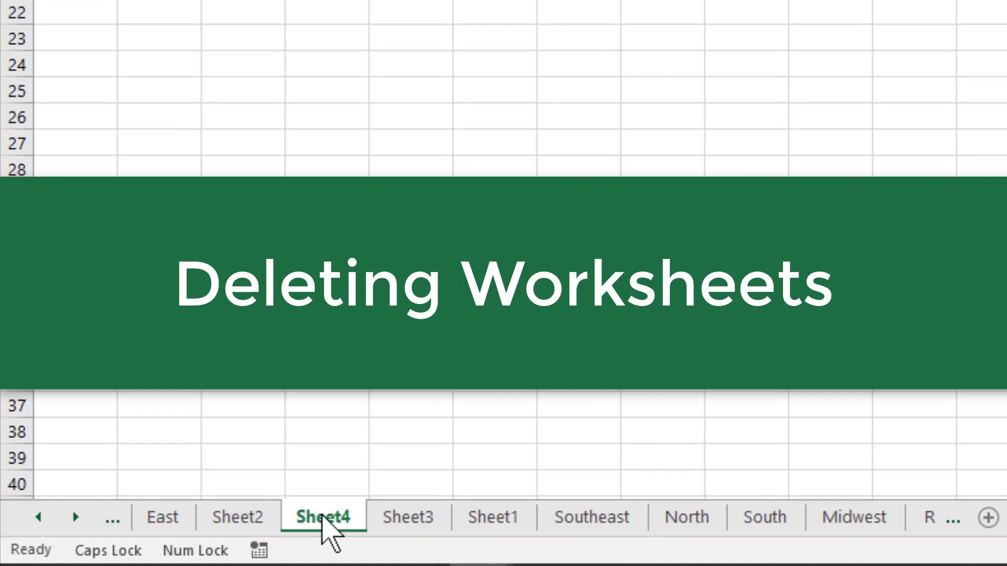
# Delete the blank worksheets Sheet4 and Sheet3 permanently
pyautogui.rightClick(322, 517)
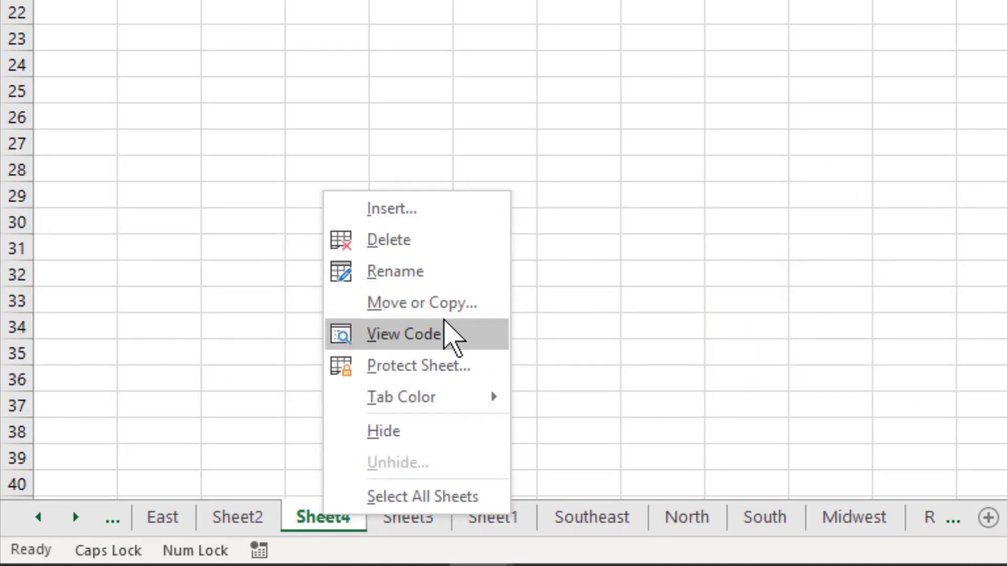
pyautogui.click(422, 243)
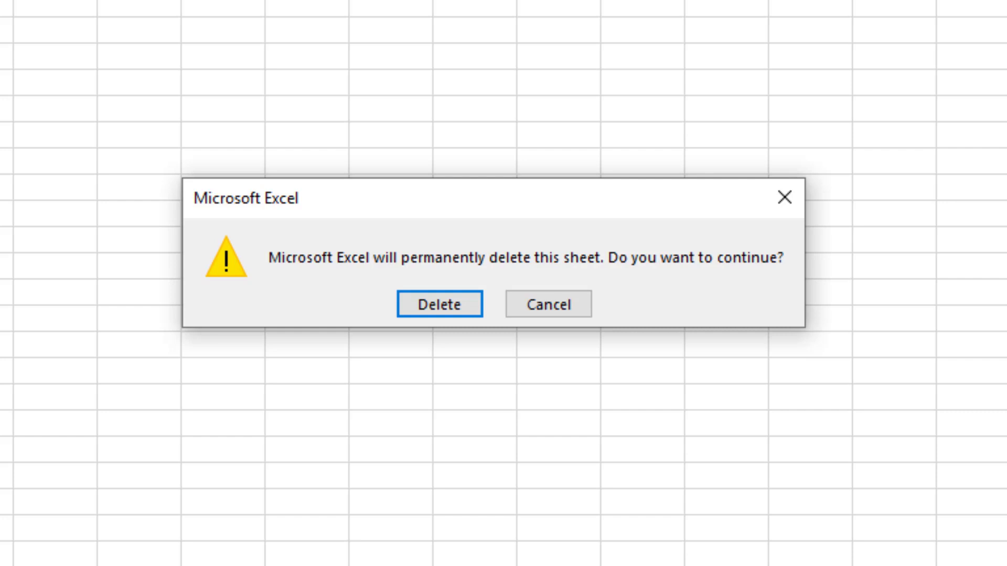
pyautogui.click(443, 302)
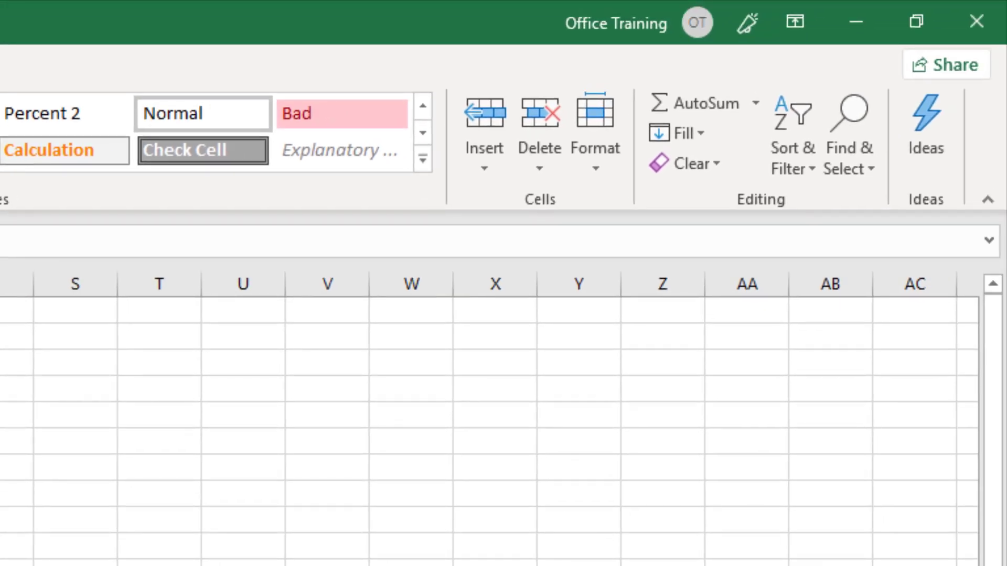
pyautogui.click(545, 168)
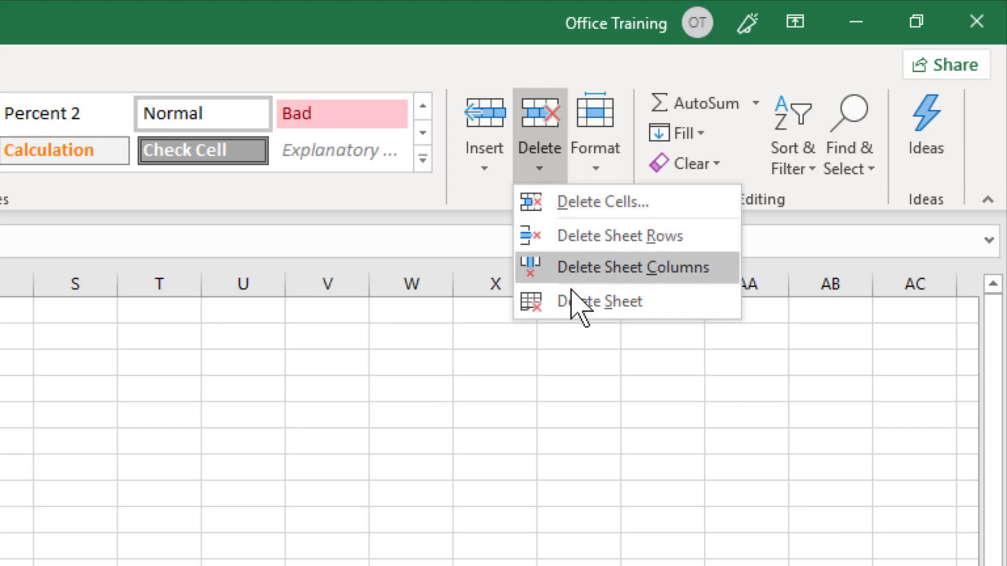
pyautogui.click(578, 303)
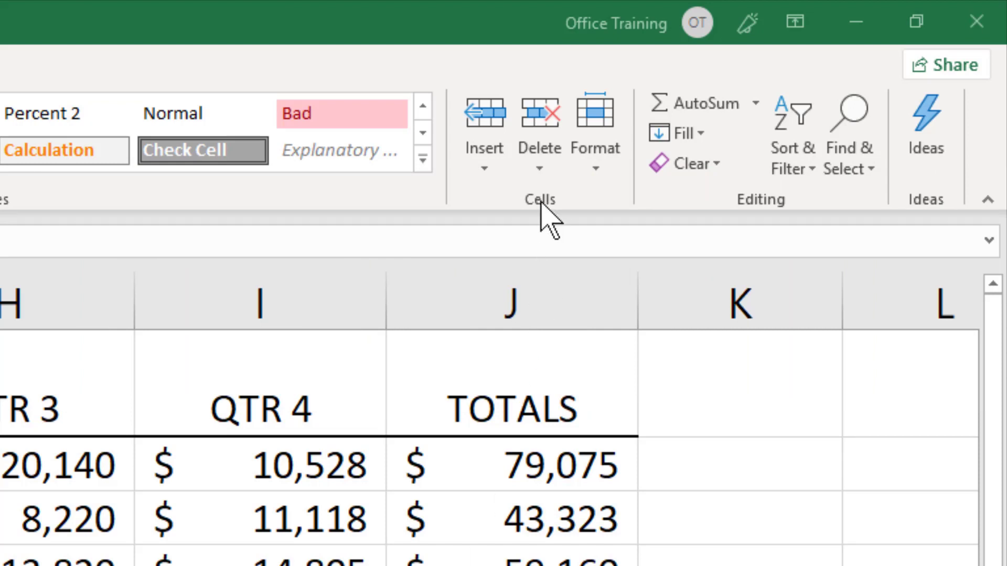
# Rename the North worksheet as North Region
pyautogui.click(595, 172)
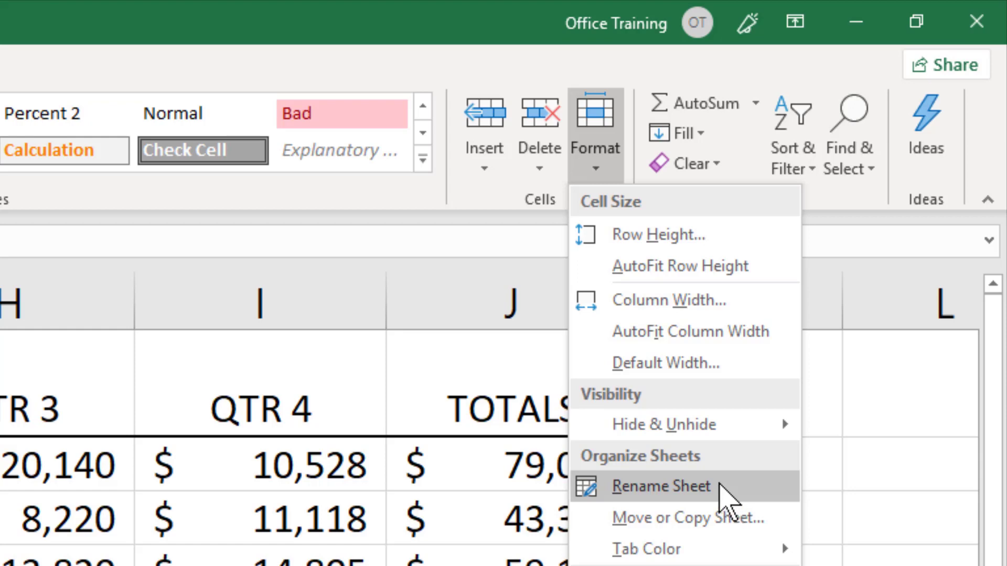
pyautogui.click(723, 501)
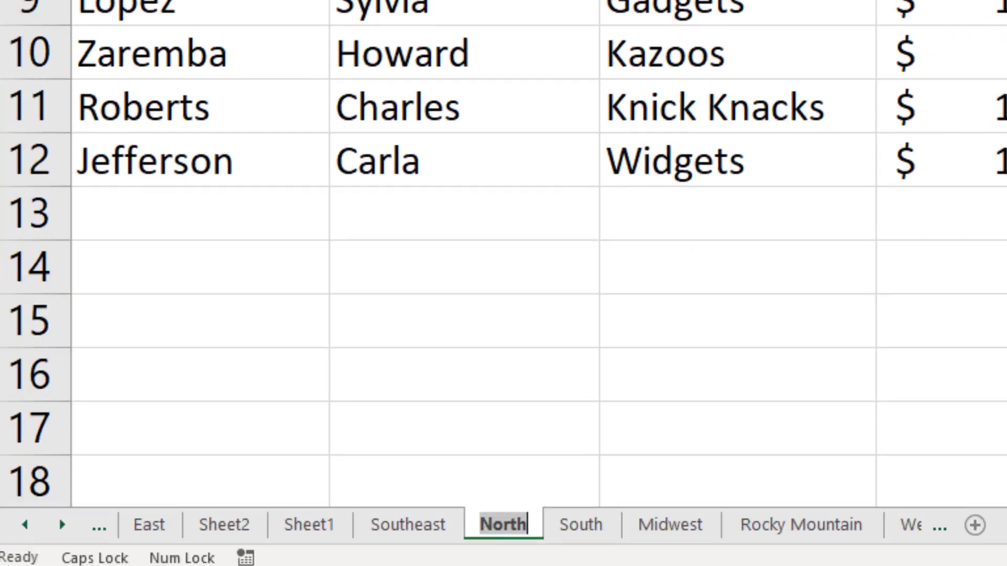
pyautogui.press('End')
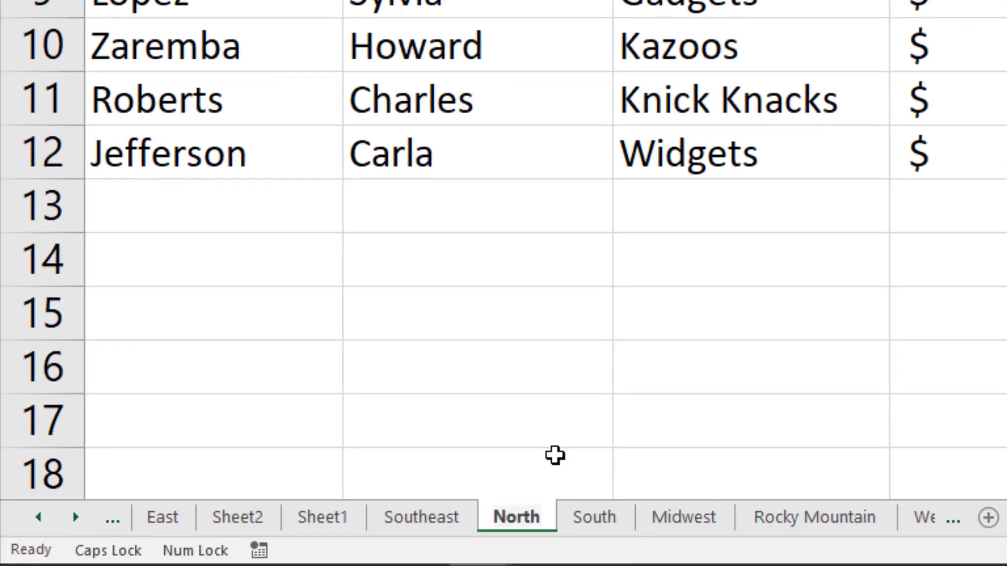
pyautogui.press('capslock')
pyautogui.write('Region')
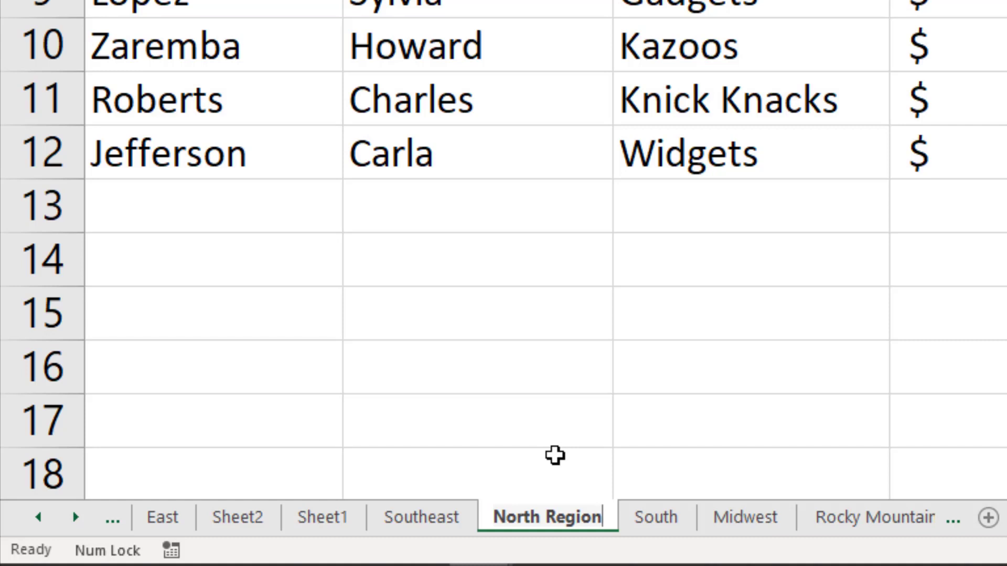
pyautogui.press('Return')
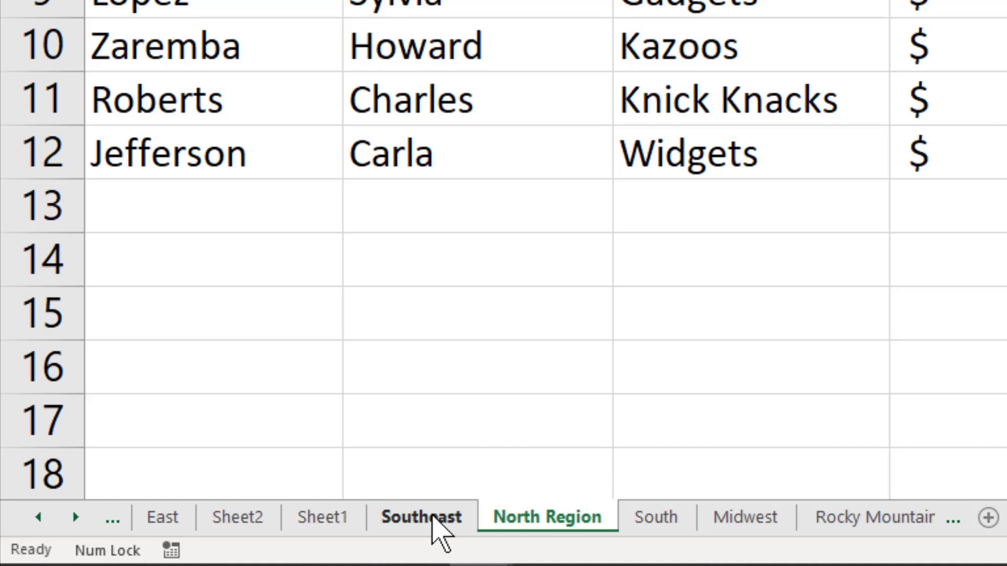
# Rename the Southeast worksheet as Southeast Region
pyautogui.rightClick(433, 519)
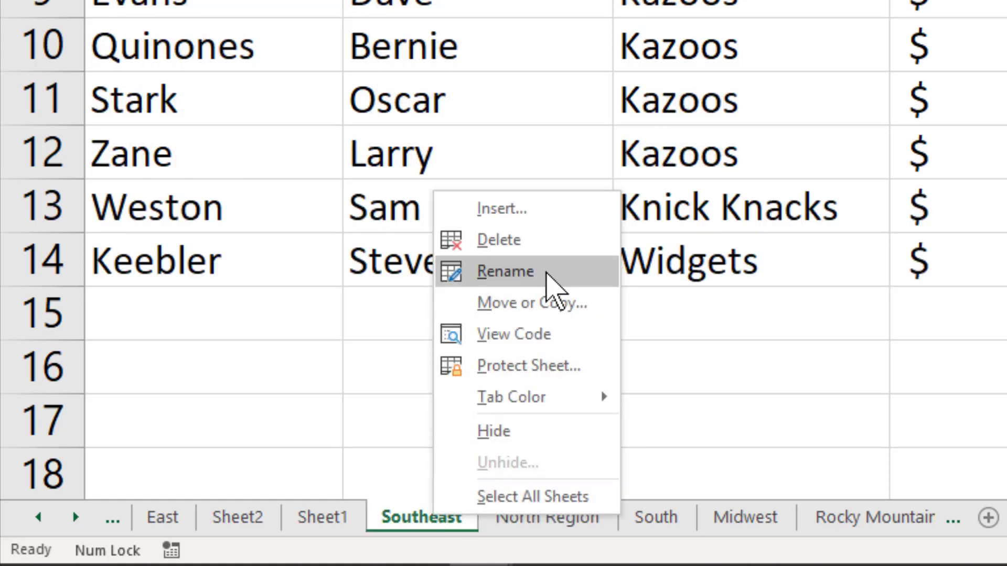
pyautogui.click(547, 272)
pyautogui.press('End')
pyautogui.write('Region')
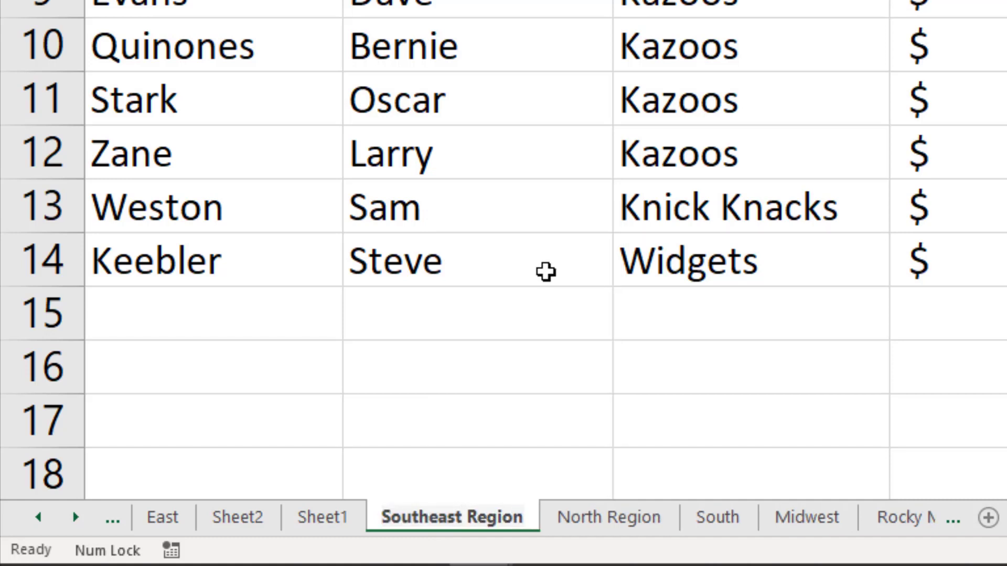
pyautogui.press('Return')
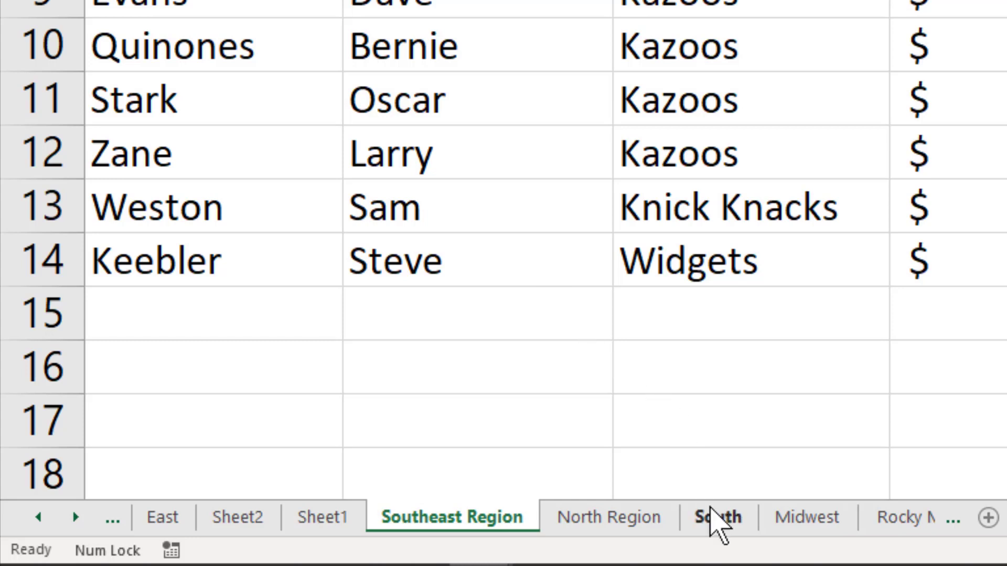
# Rename the South worksheet as South Region
pyautogui.click(719, 518)
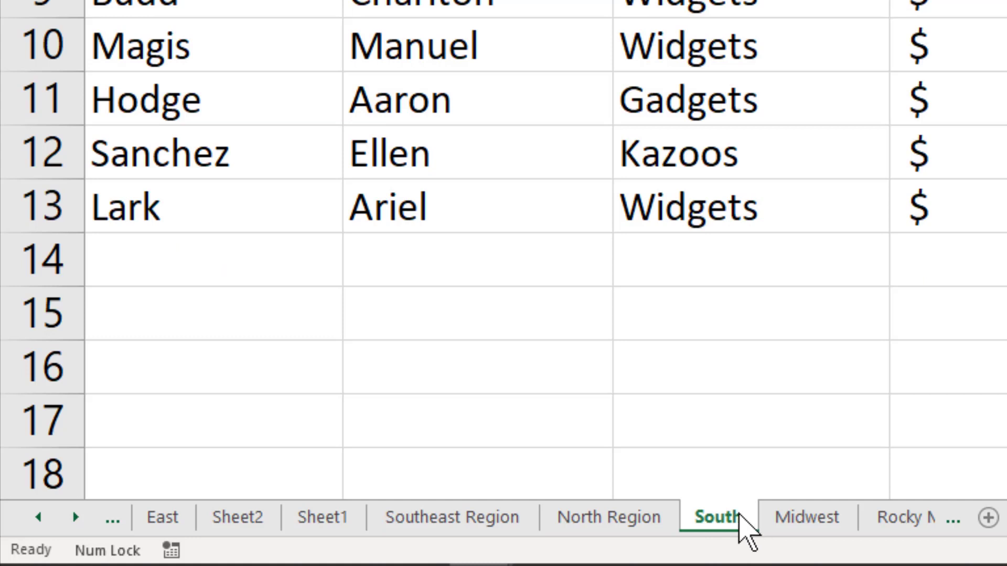
pyautogui.doubleClick(738, 513)
pyautogui.click(737, 512)
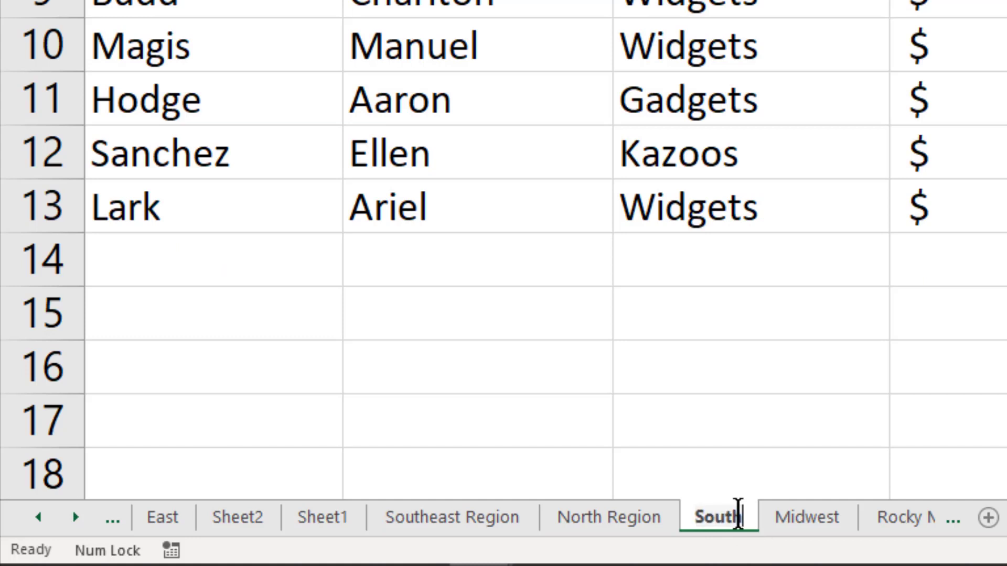
pyautogui.write('Re')
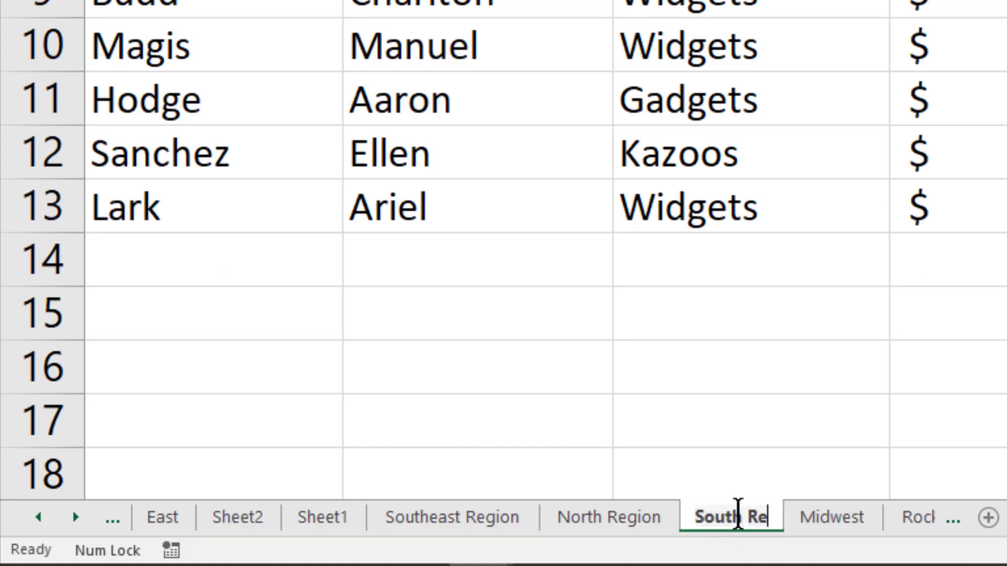
pyautogui.write('gion')
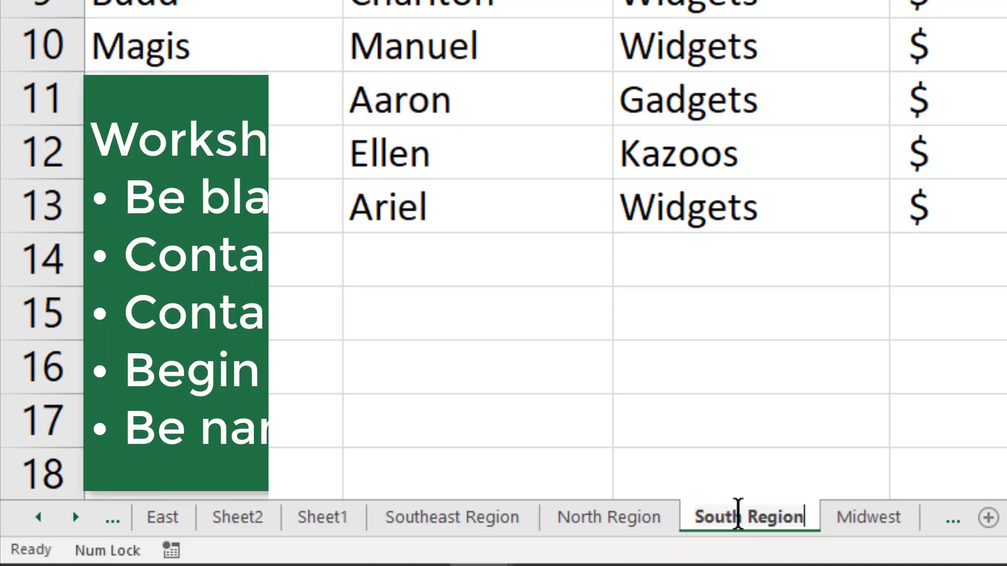
pyautogui.press('Return')
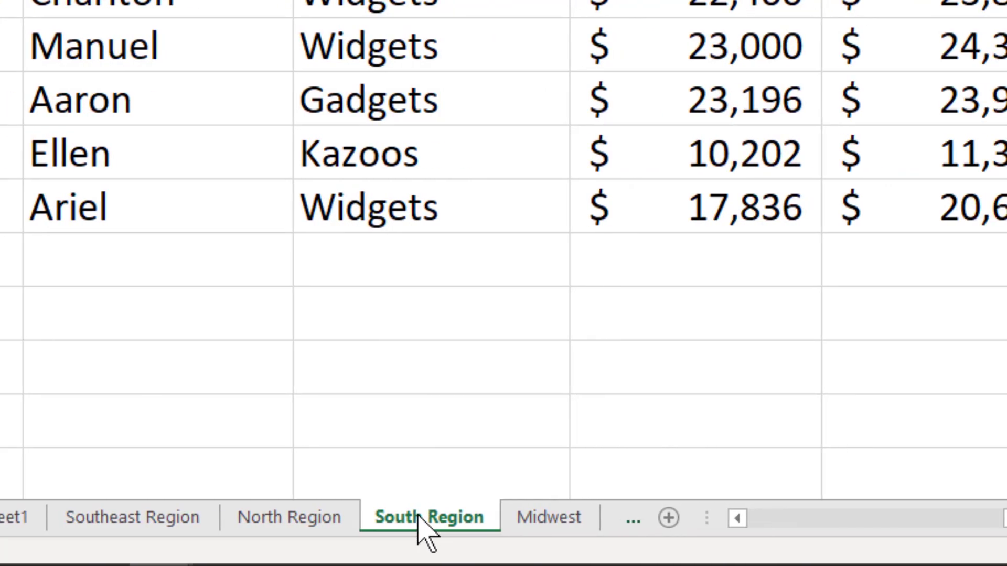
# Set the South Region worksheet's tab color to the medium blue theme shade
pyautogui.rightClick(426, 530)
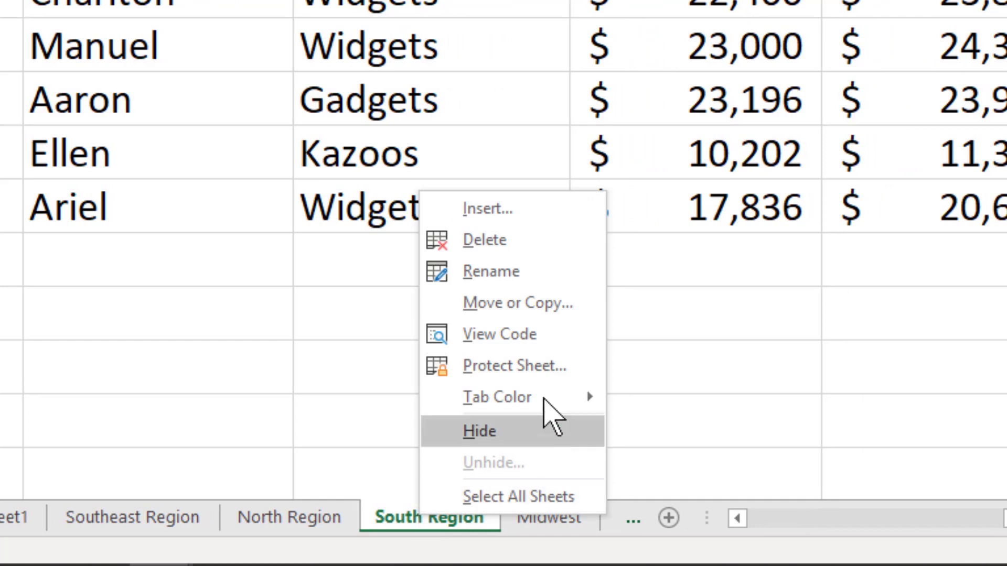
pyautogui.moveTo(525, 397)
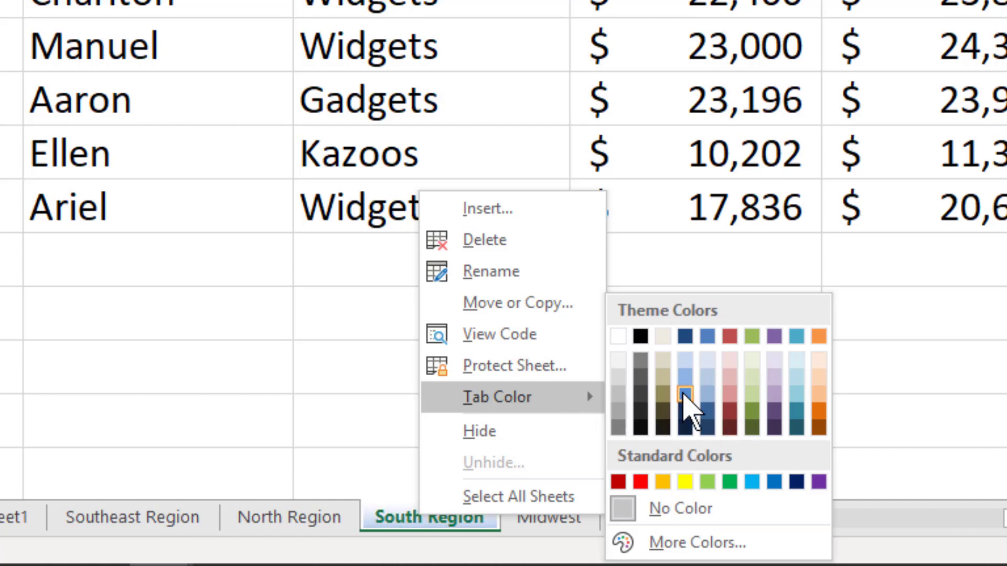
pyautogui.click(684, 404)
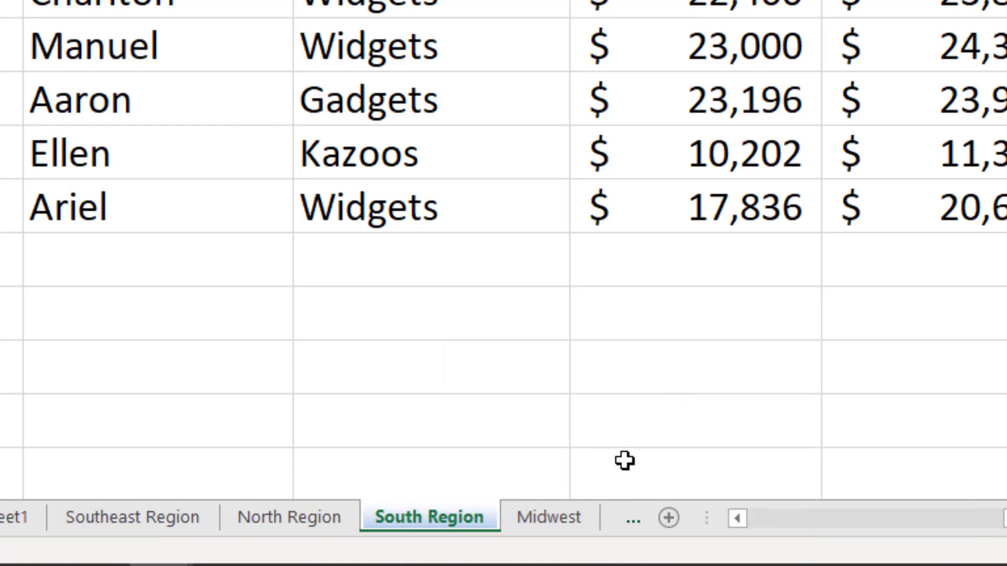
# Set the Midwest worksheet's tab color to standard red
pyautogui.click(550, 519)
pyautogui.rightClick(549, 516)
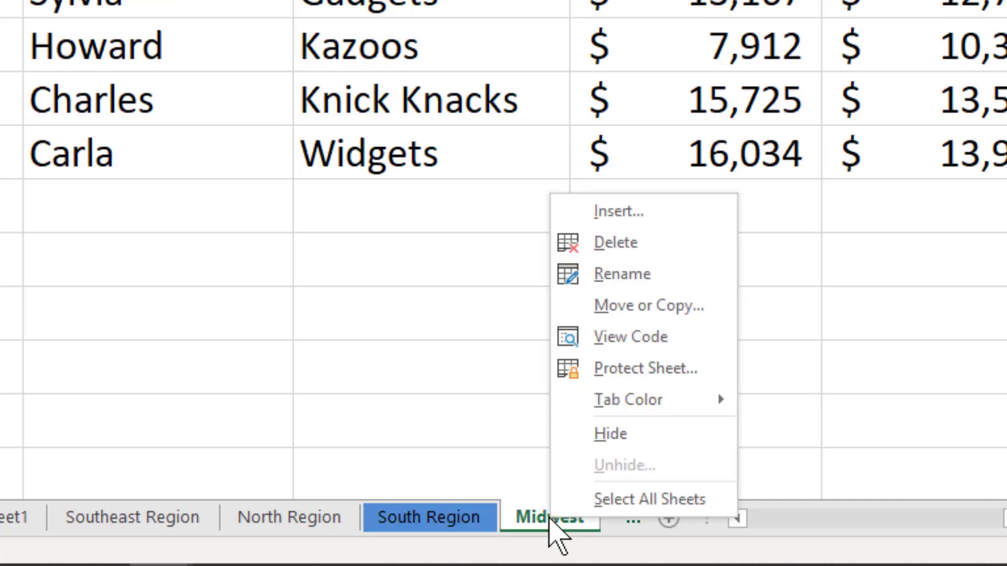
pyautogui.moveTo(625, 403)
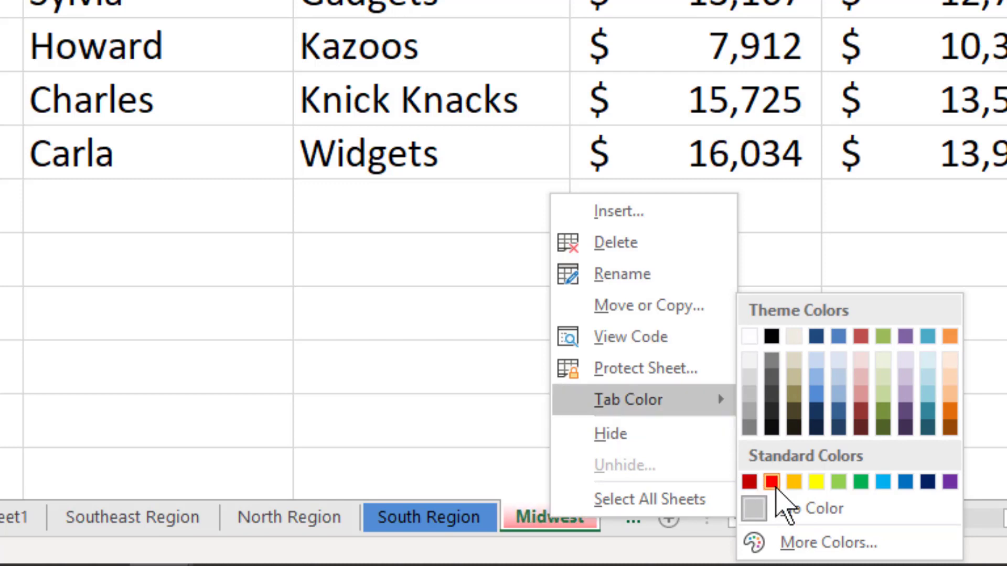
pyautogui.click(771, 481)
# Set the North Region worksheet's tab color to standard green
pyautogui.click(311, 517)
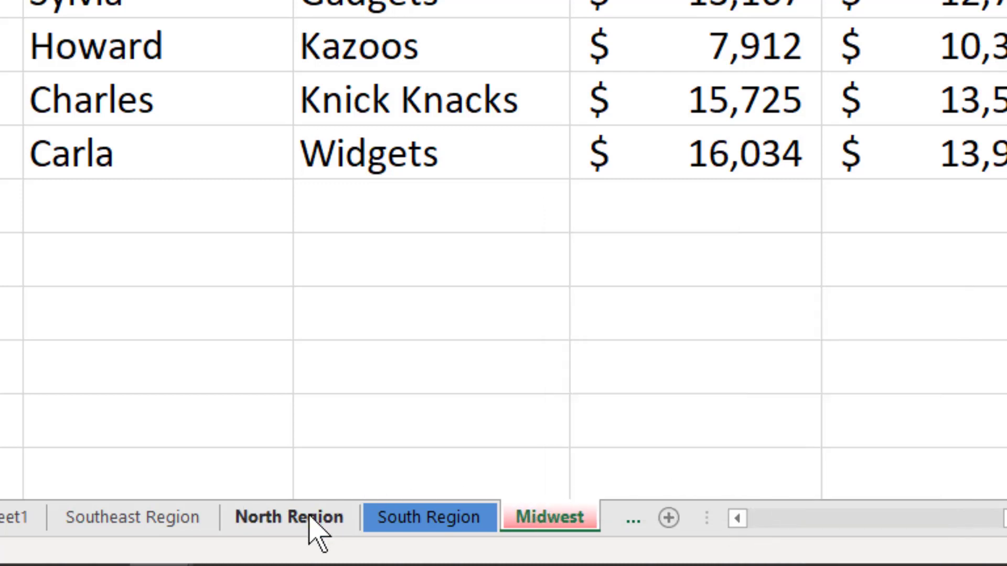
pyautogui.rightClick(314, 527)
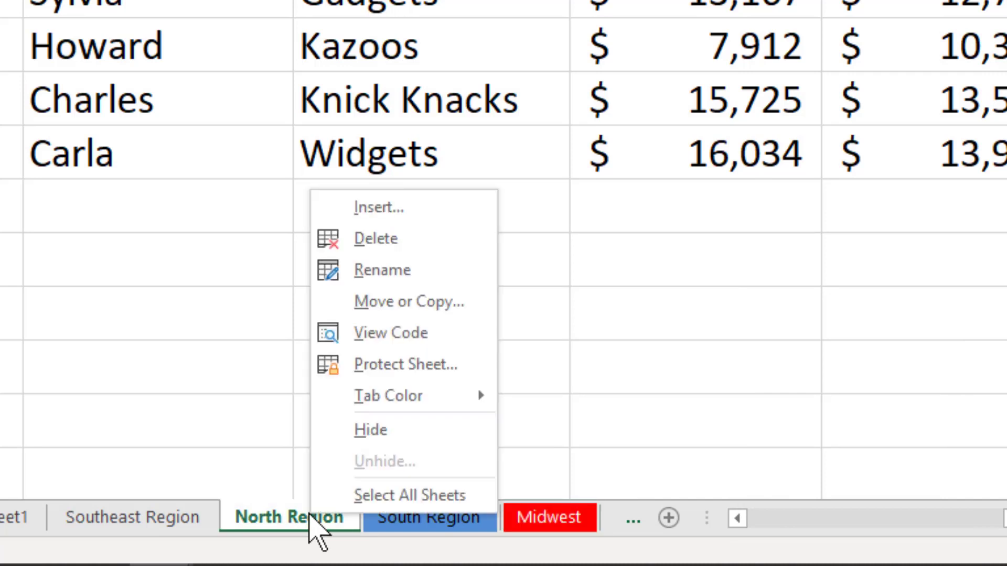
pyautogui.moveTo(420, 411)
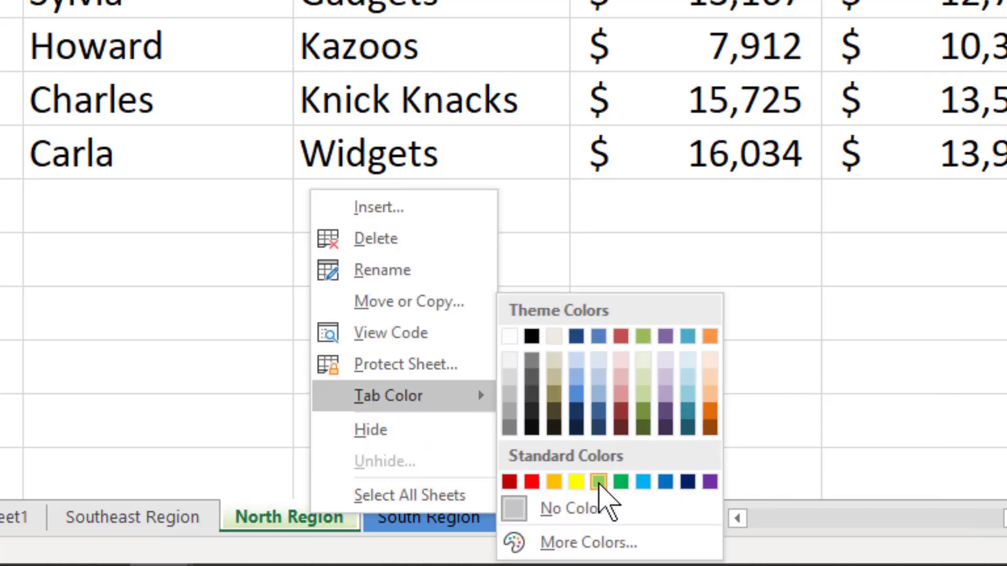
pyautogui.click(617, 481)
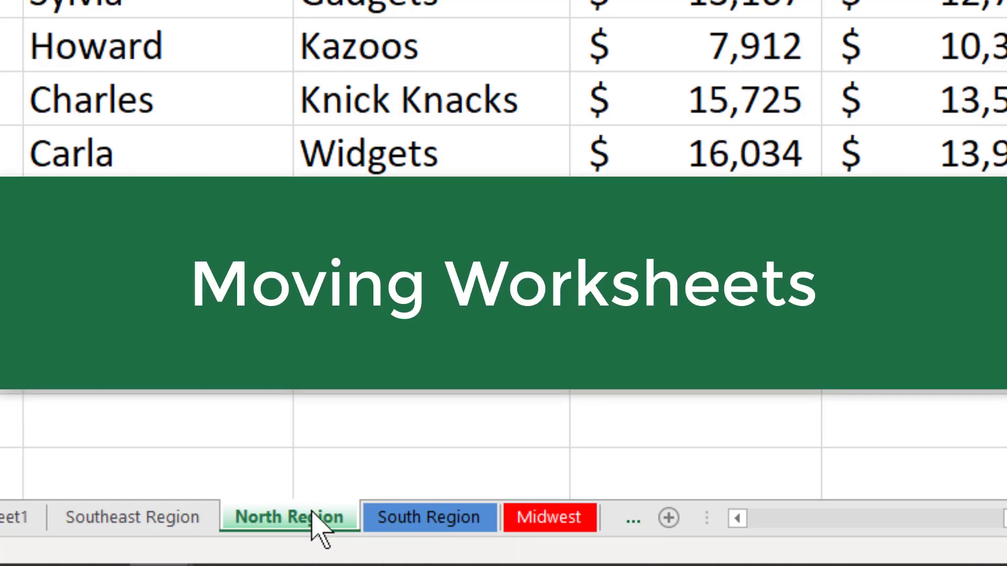
# Move the North Region worksheet between South Region and Midwest
pyautogui.moveTo(309, 514); pyautogui.dragTo(393, 460)
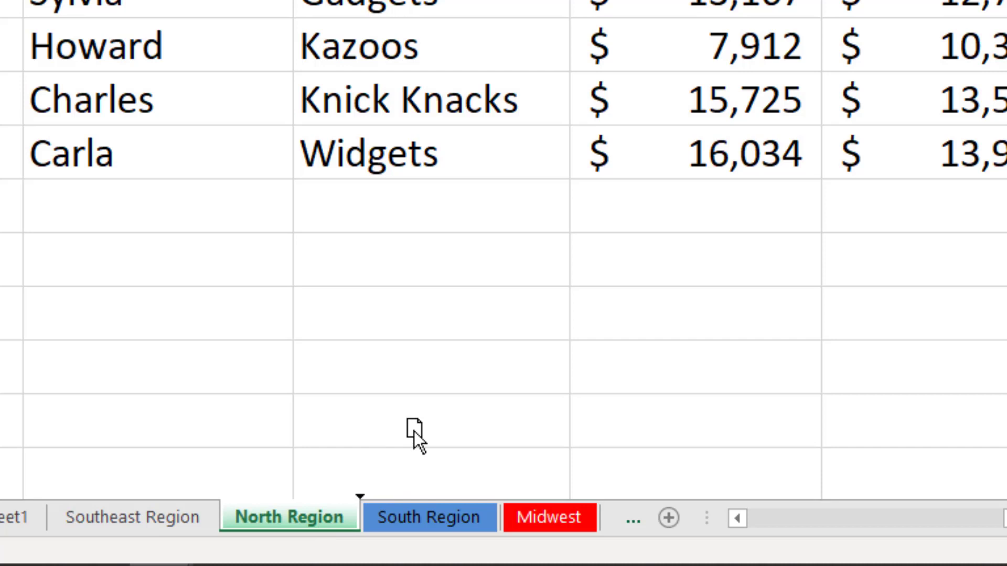
pyautogui.moveTo(414, 431); pyautogui.dragTo(504, 494)
pyautogui.moveTo(512, 504); pyautogui.dragTo(511, 503)
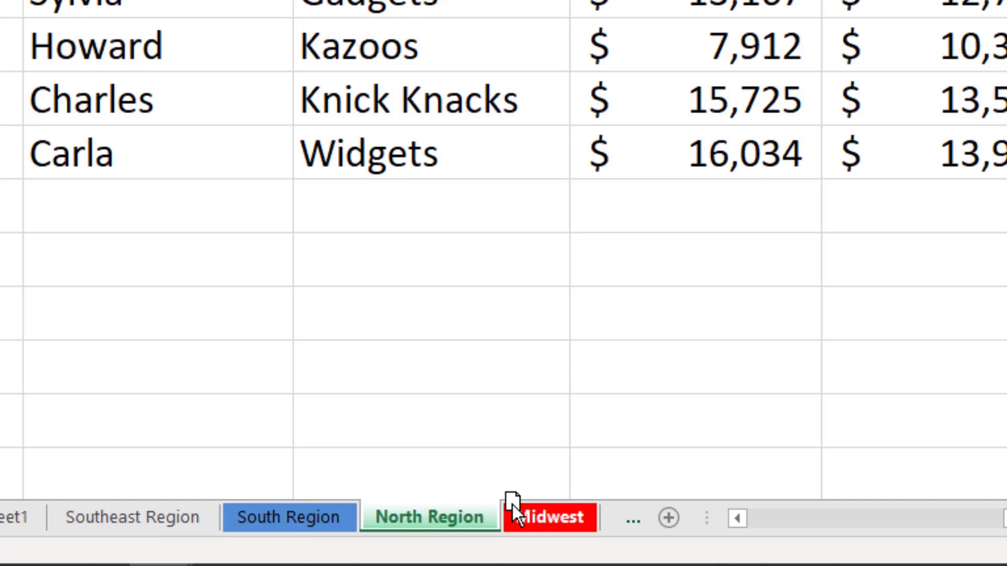
pyautogui.moveTo(511, 505); pyautogui.dragTo(511, 514)
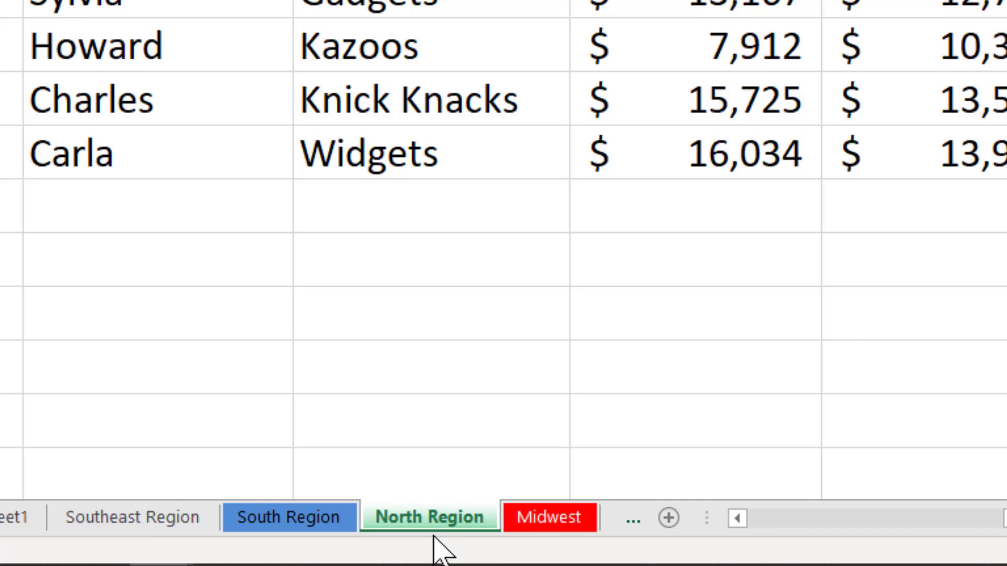
# Place a copy of the South Region worksheet between North Region and Midwest
pyautogui.click(302, 518)
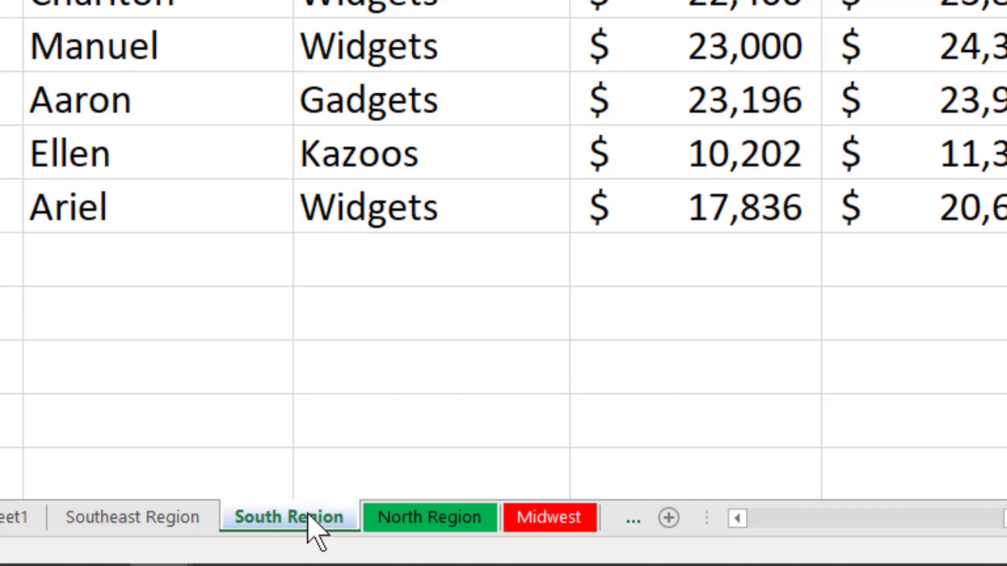
pyautogui.moveTo(308, 515)
pyautogui.mouseDown()
pyautogui.moveTo(331, 502)
pyautogui.moveTo(369, 436)
pyautogui.mouseUp()
pyautogui.moveTo(454, 462); pyautogui.dragTo(502, 492)
pyautogui.moveTo(510, 510); pyautogui.dragTo(509, 510)
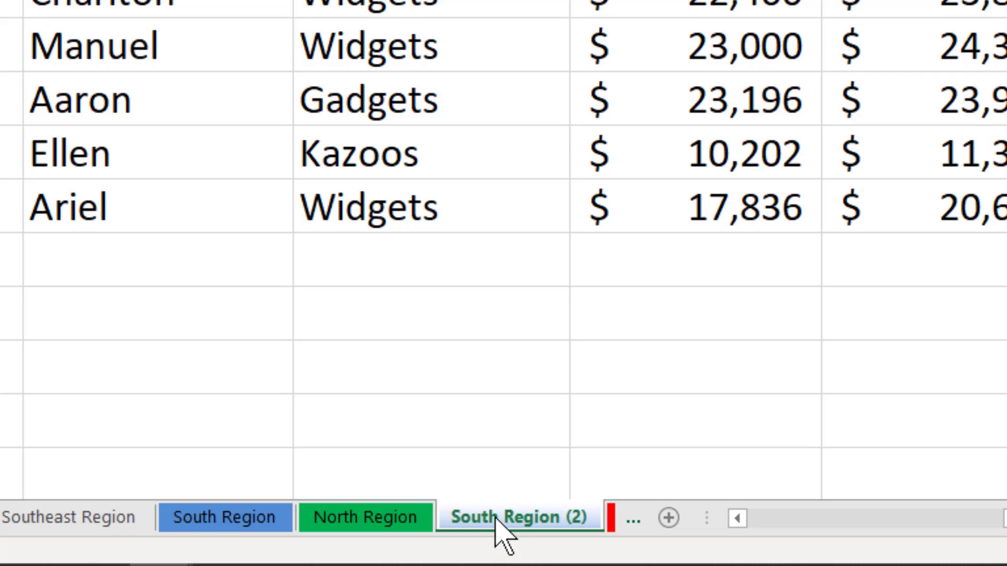
# Copy the North Region worksheet into the Large Worksheet.xlsx workbook, placing the copy before Sheet1
pyautogui.click(381, 526)
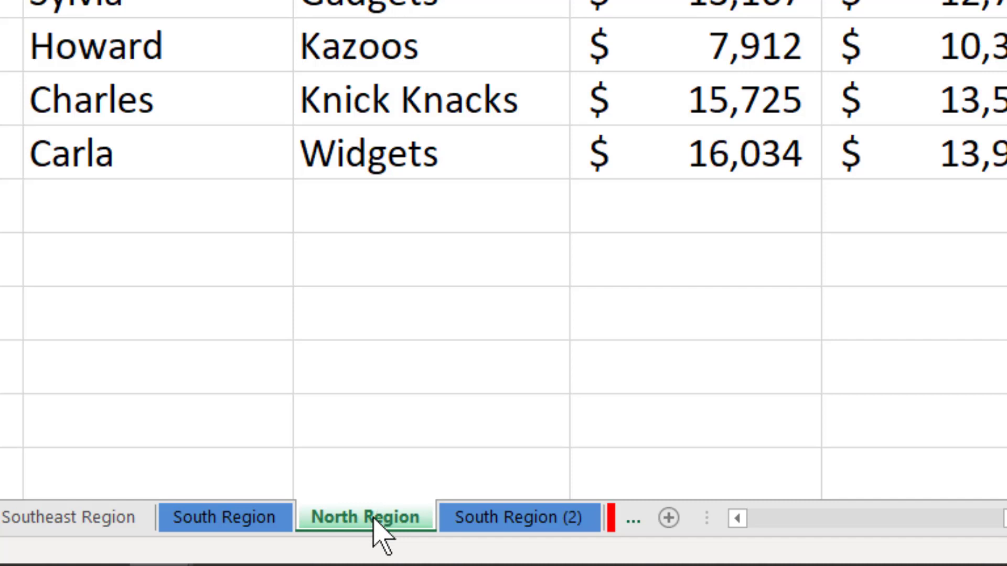
pyautogui.rightClick(374, 526)
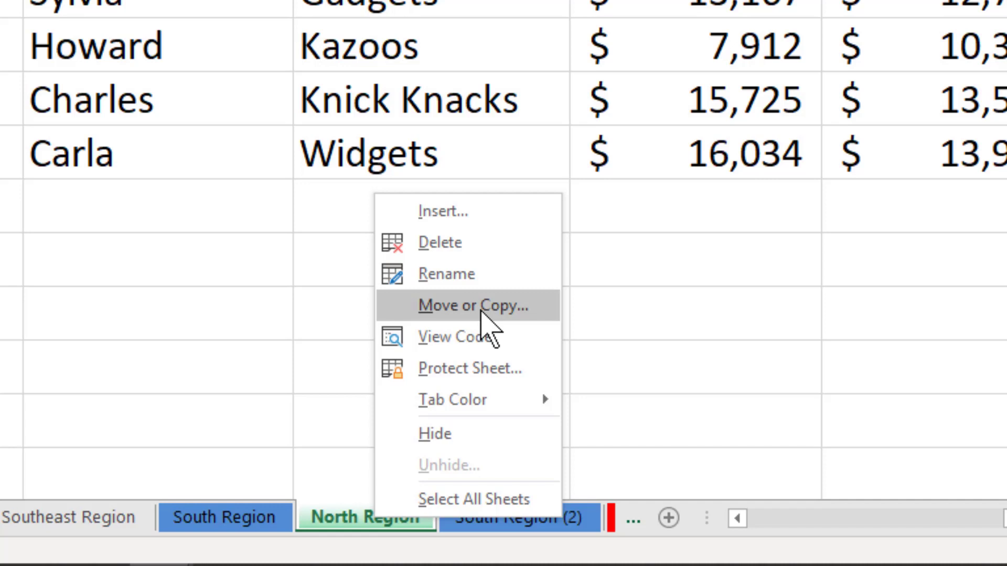
pyautogui.click(481, 309)
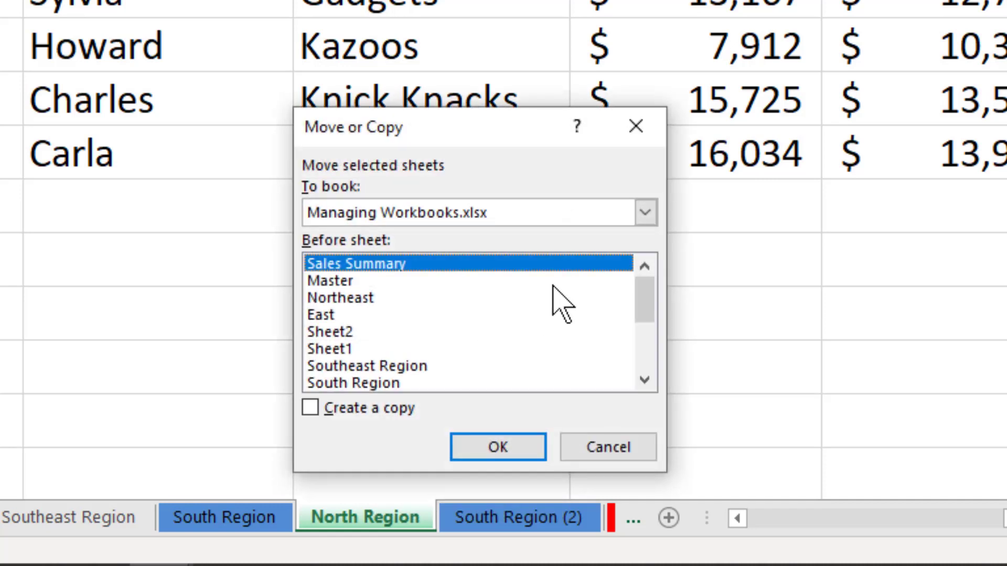
pyautogui.click(645, 213)
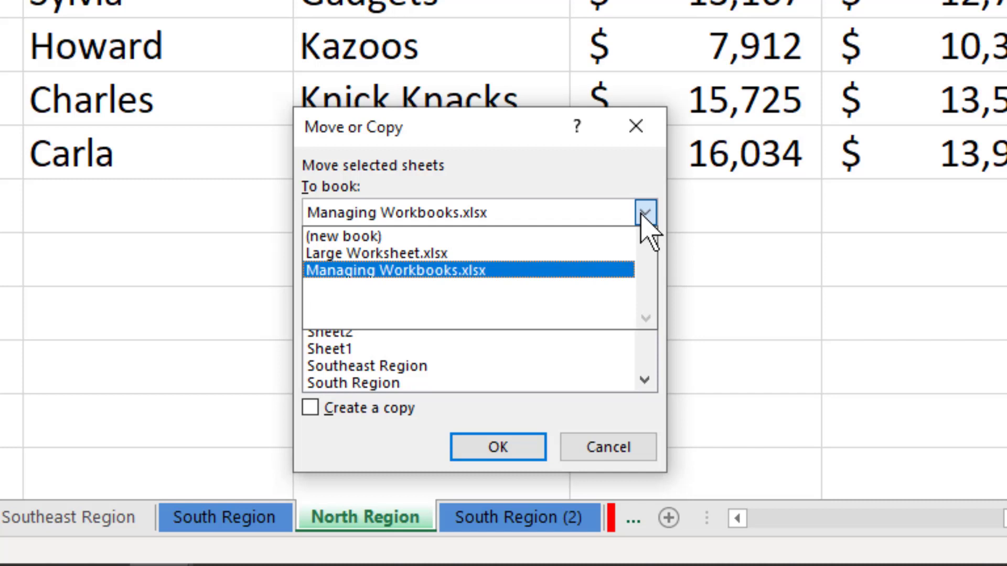
pyautogui.click(531, 253)
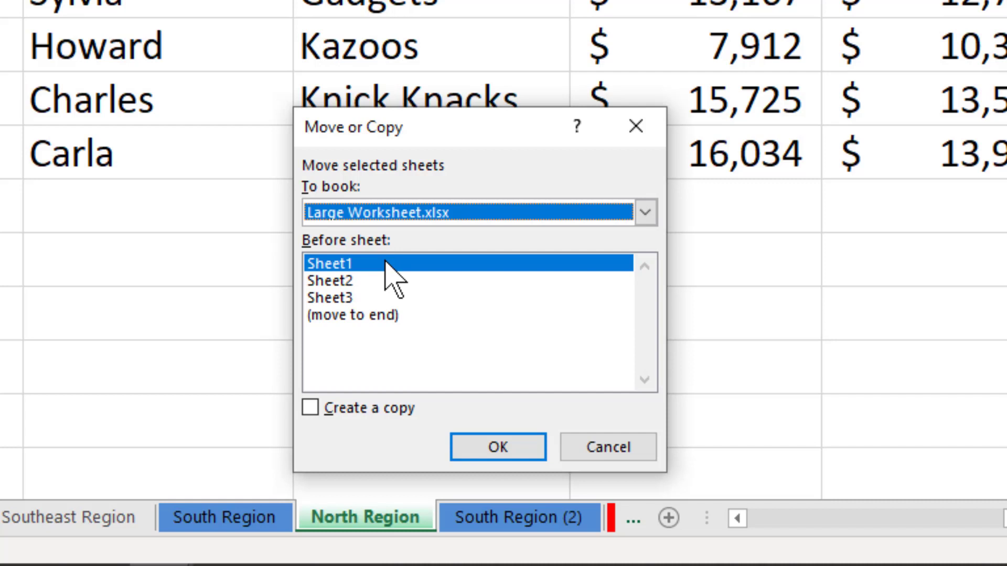
pyautogui.click(307, 408)
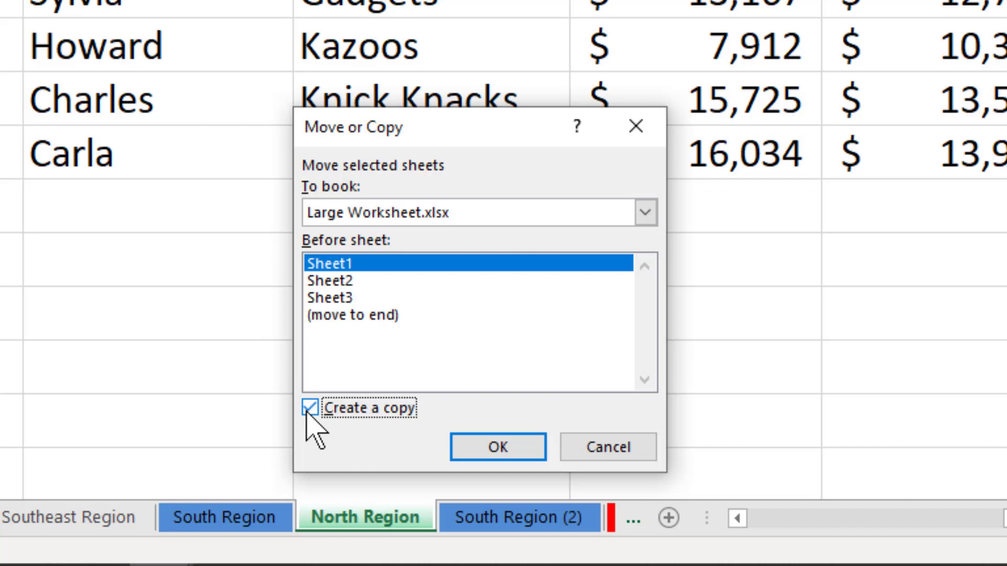
pyautogui.click(493, 446)
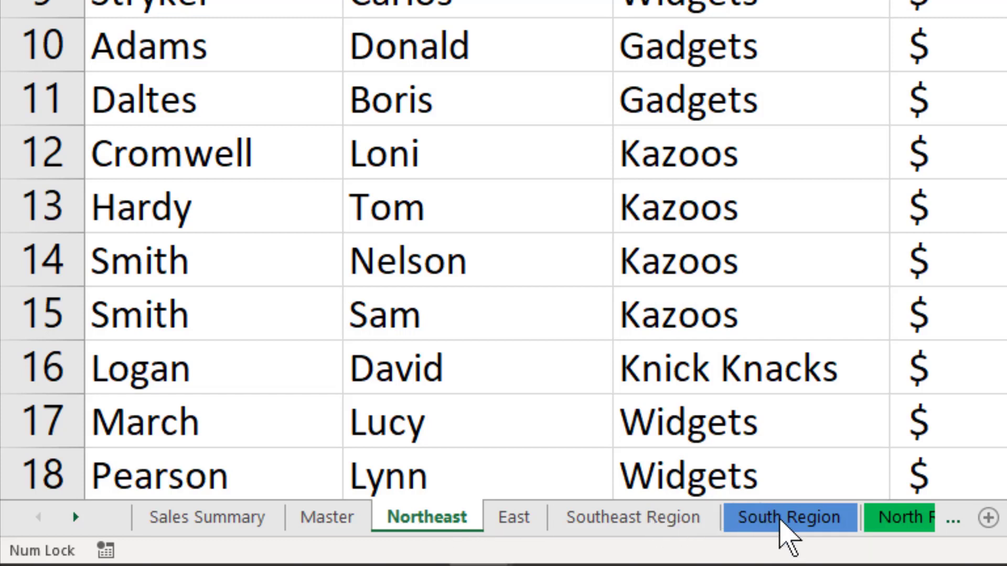
# Group the adjacent worksheets from Northeast through South Region, and release the group by switching to Master
pyautogui.keyDown('shift'); pyautogui.click(780, 519); pyautogui.keyUp('shift')
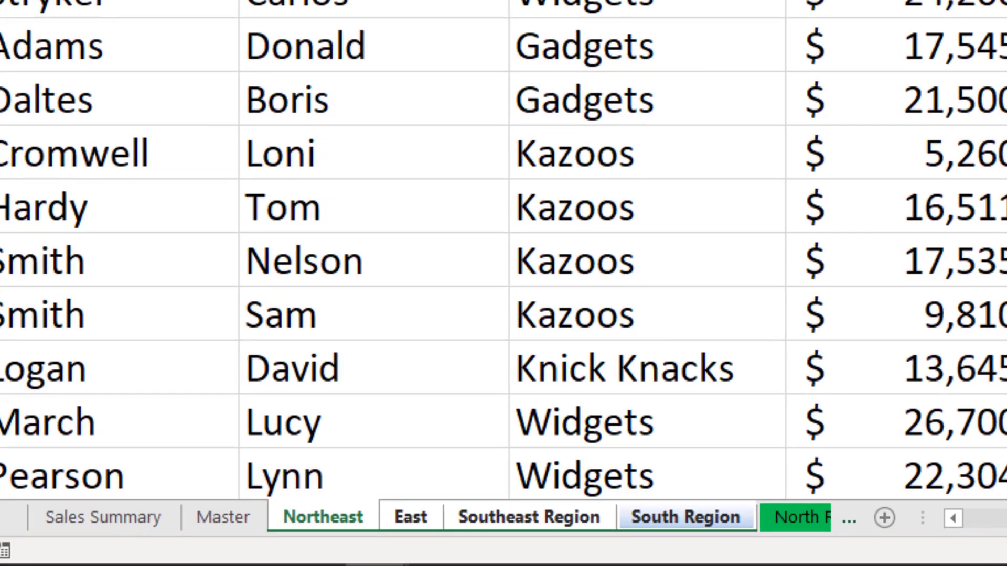
pyautogui.click(224, 517)
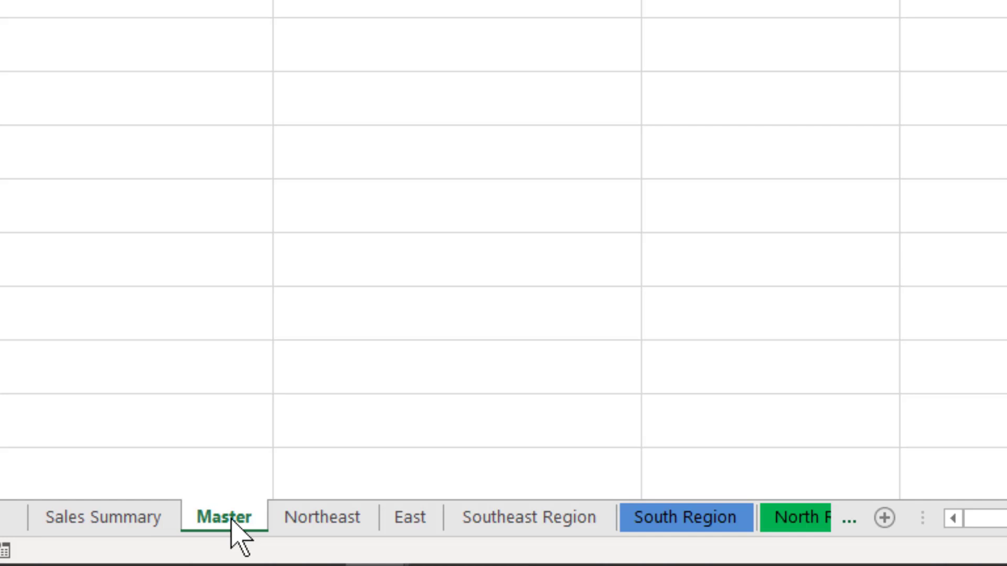
# Group the non-adjacent worksheets Northeast, Southeast Region, North Region and South Region (2), and ungroup them
pyautogui.click(316, 519)
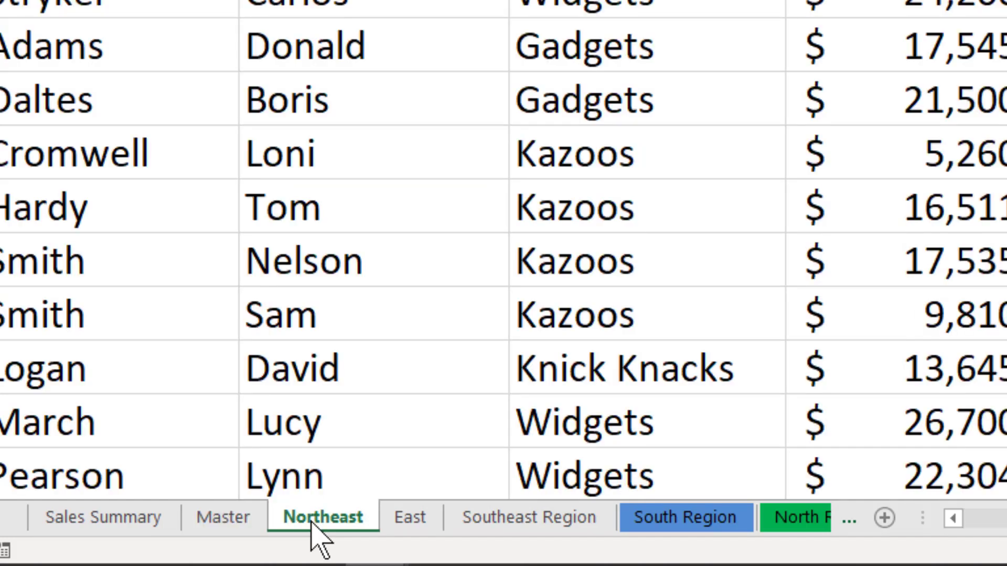
pyautogui.keyDown('ctrl'); pyautogui.click(503, 522); pyautogui.keyUp('ctrl')
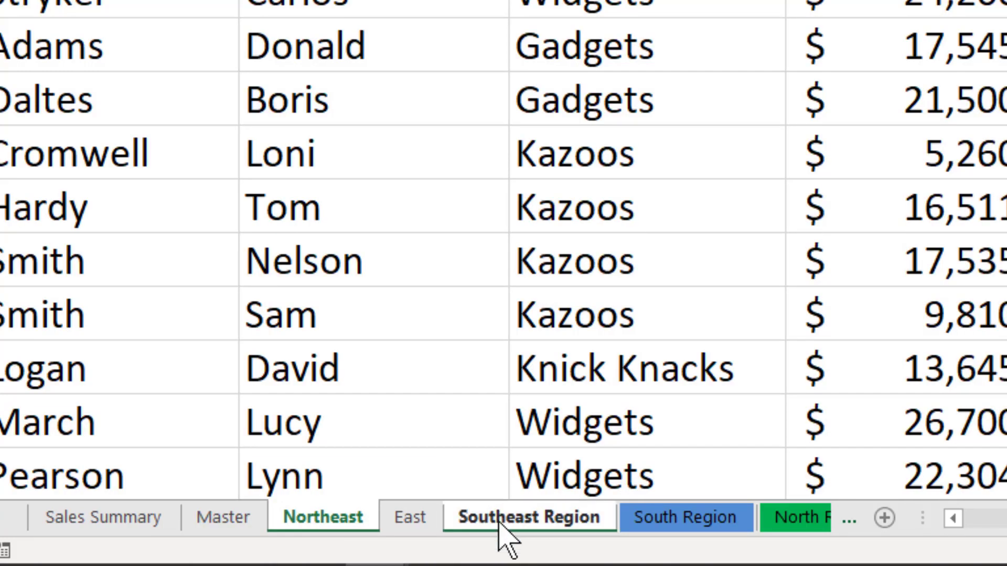
pyautogui.keyDown('ctrl'); pyautogui.click(792, 521); pyautogui.keyUp('ctrl')
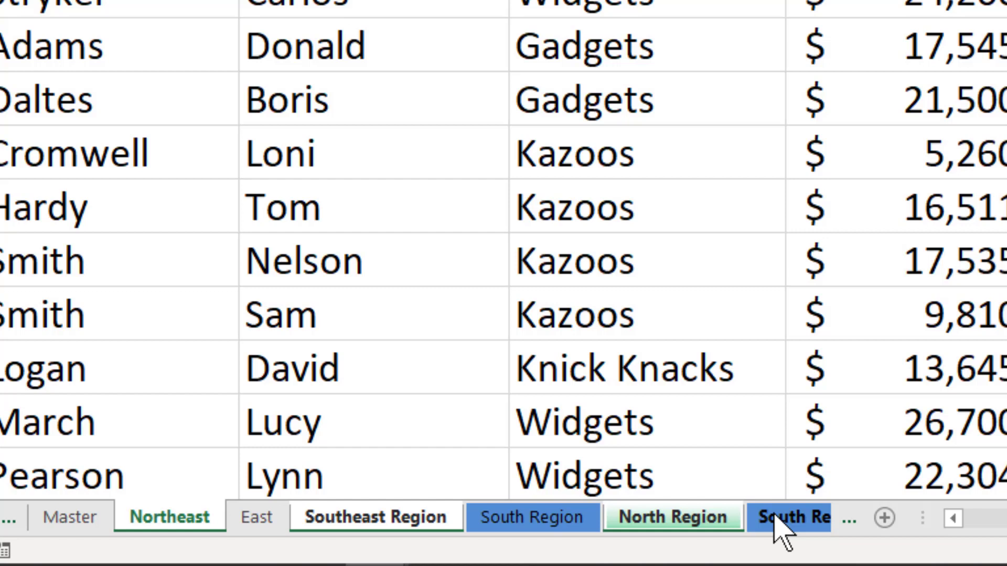
pyautogui.keyDown('ctrl'); pyautogui.click(776, 518); pyautogui.keyUp('ctrl')
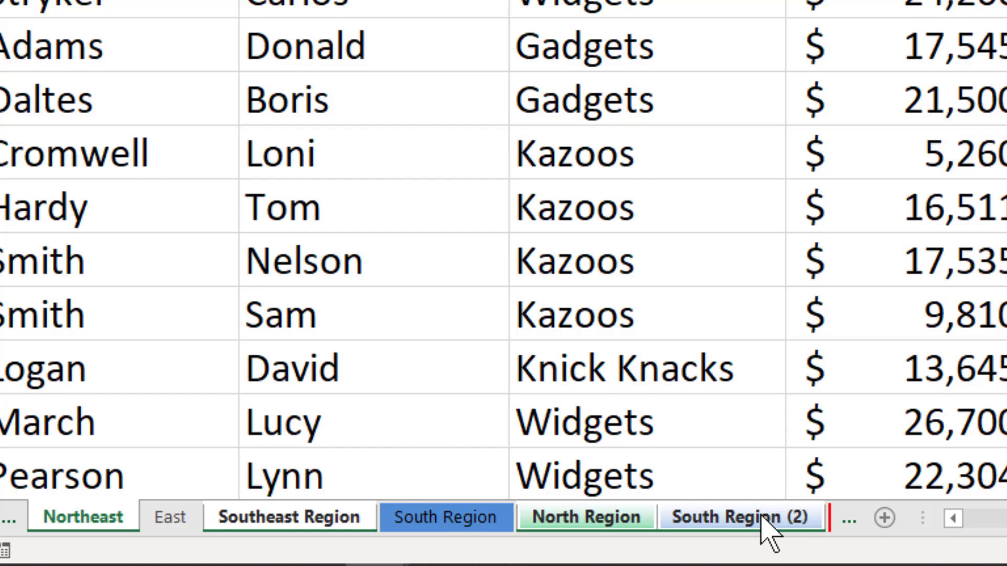
pyautogui.rightClick(603, 518)
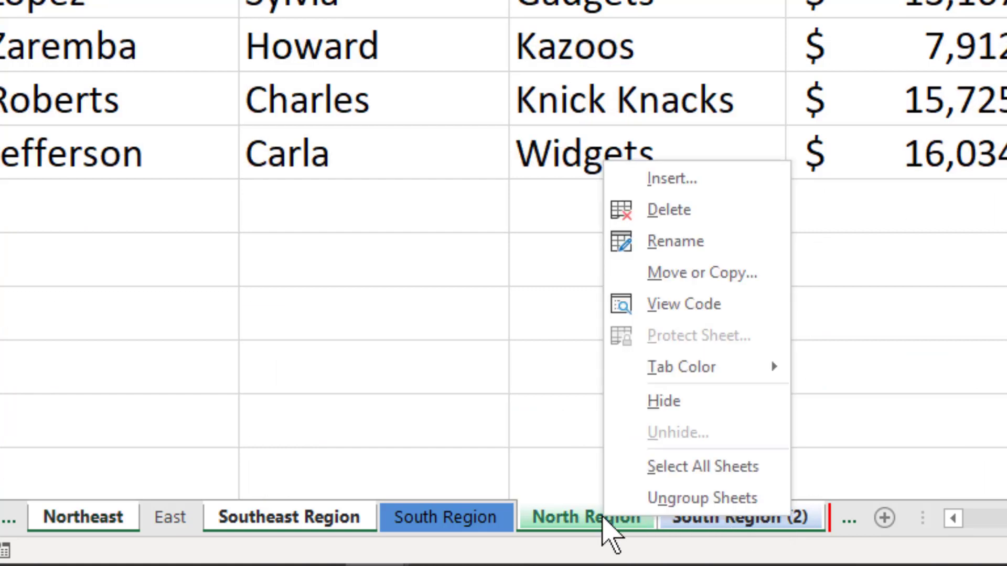
pyautogui.click(681, 498)
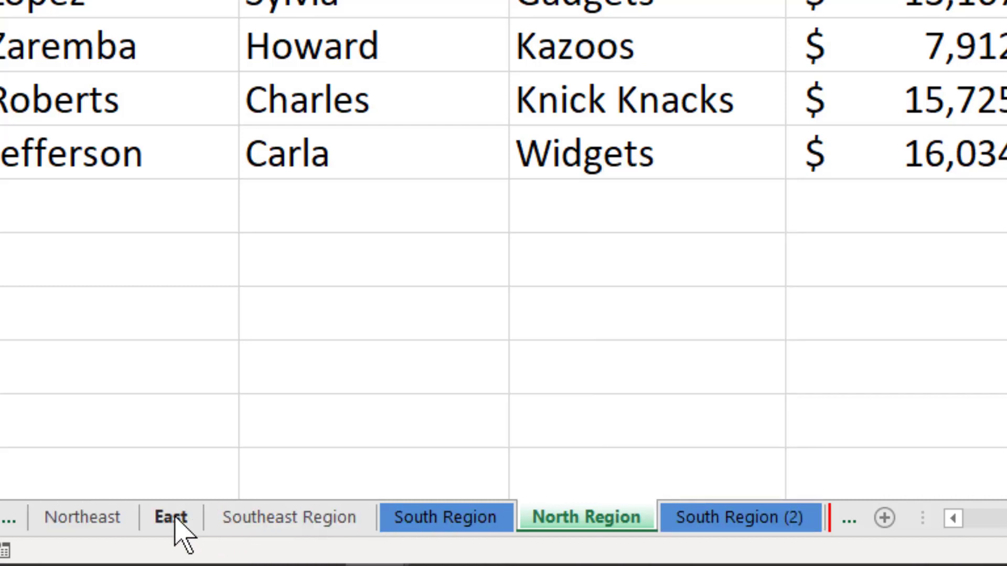
# Group the worksheets from Northeast through South Region and fill the LOCATION header cell B1 with yellow
pyautogui.click(83, 517)
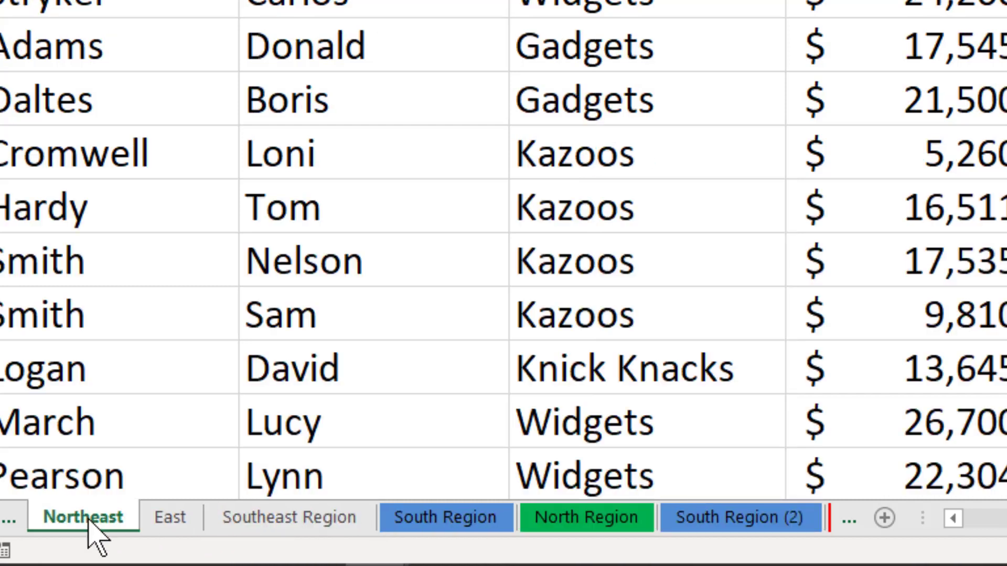
pyautogui.keyDown('shift'); pyautogui.click(420, 518); pyautogui.keyUp('shift')
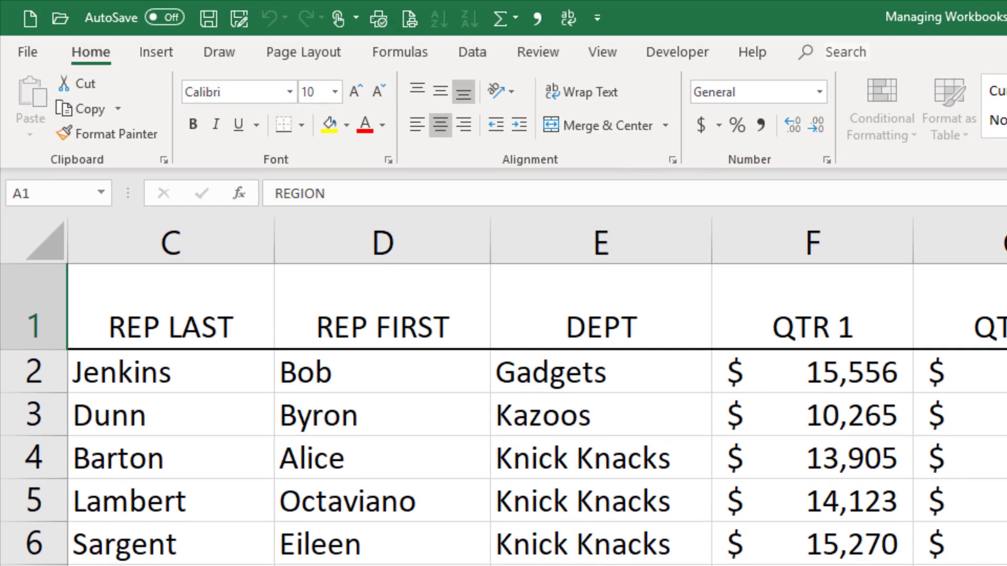
pyautogui.hscroll(-2, 537, 390)
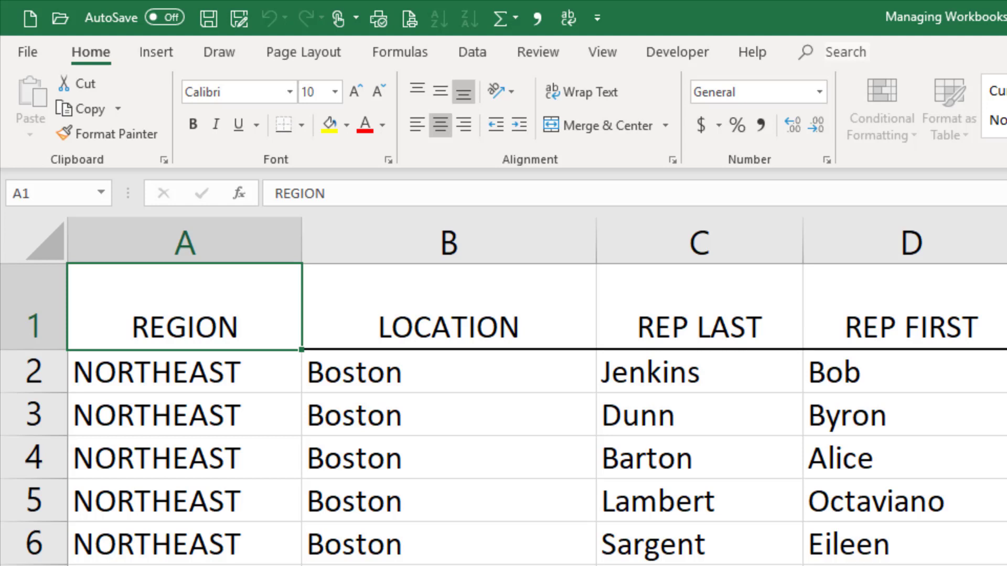
pyautogui.click(438, 308)
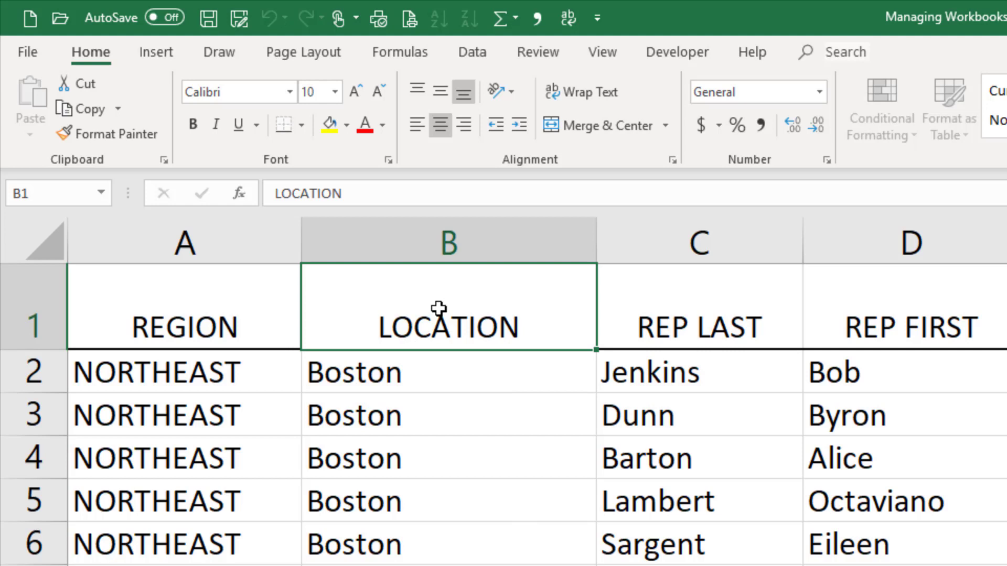
pyautogui.click(330, 124)
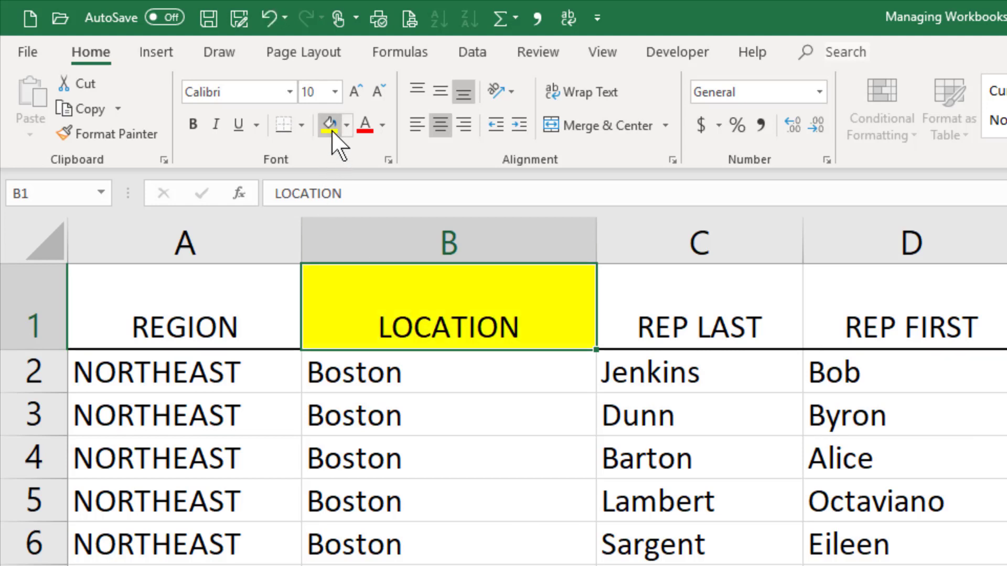
pyautogui.click(643, 314)
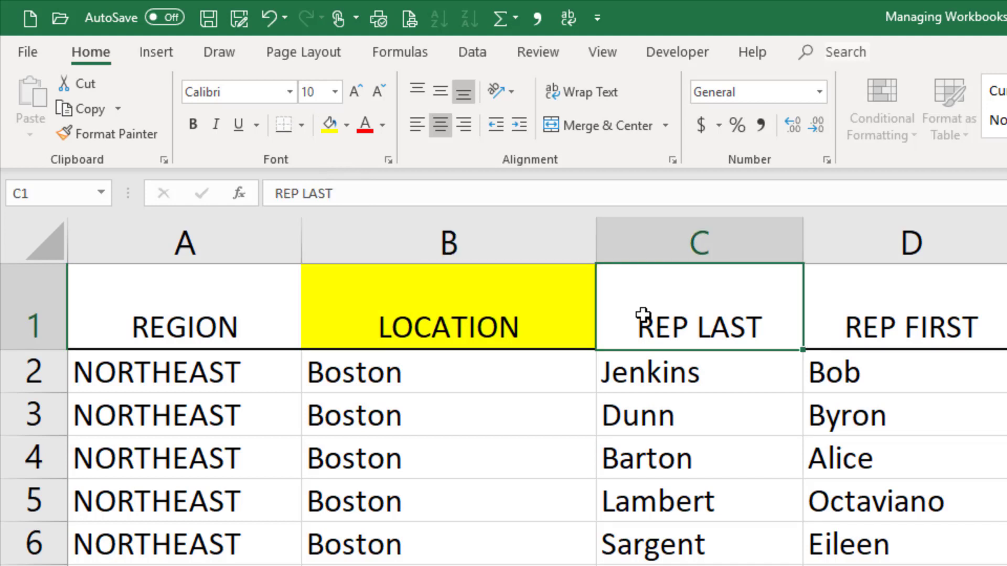
# Replace the header in cell C1 of the grouped worksheets with REPRESENTATIVE LAST NAME
pyautogui.write('REPRESEN')
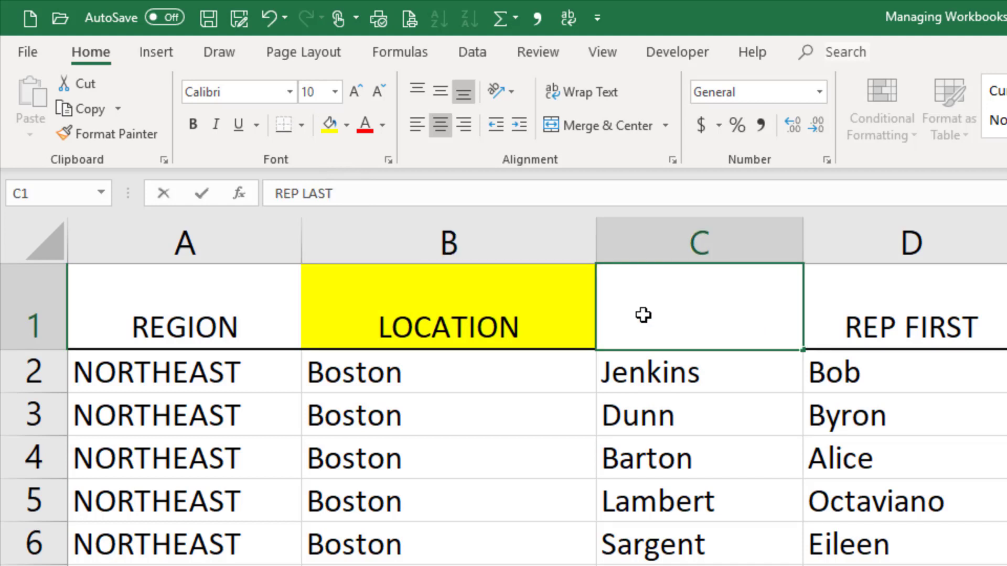
pyautogui.write('T')
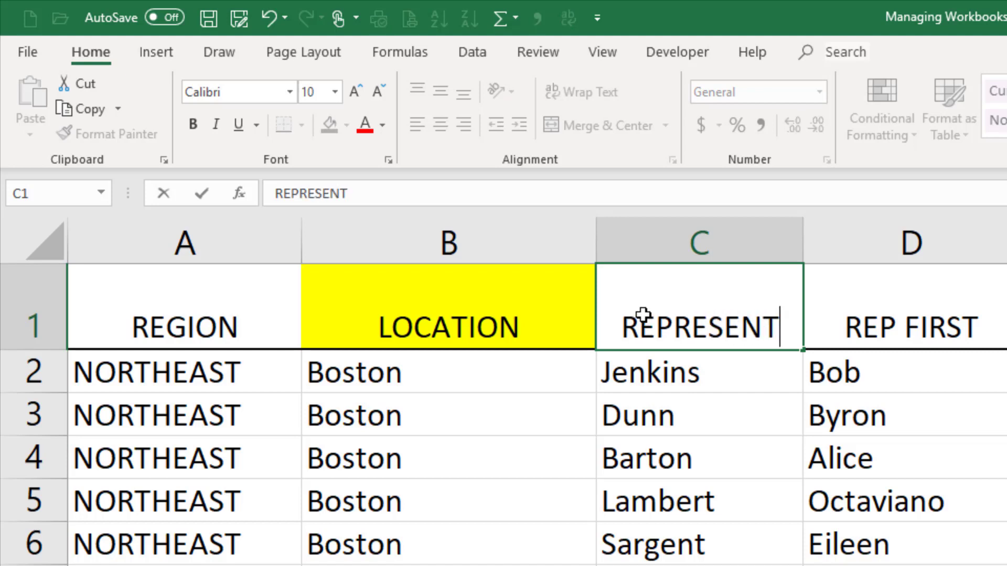
pyautogui.write('ATIVE LAST NAME')
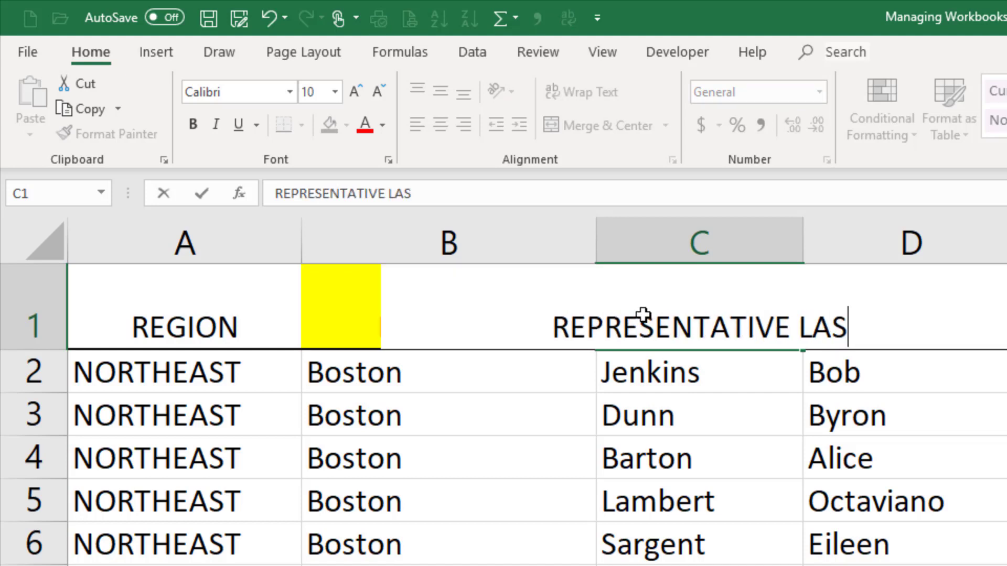
pyautogui.hotkey('ctrl', 'Return')
pyautogui.press('Return')
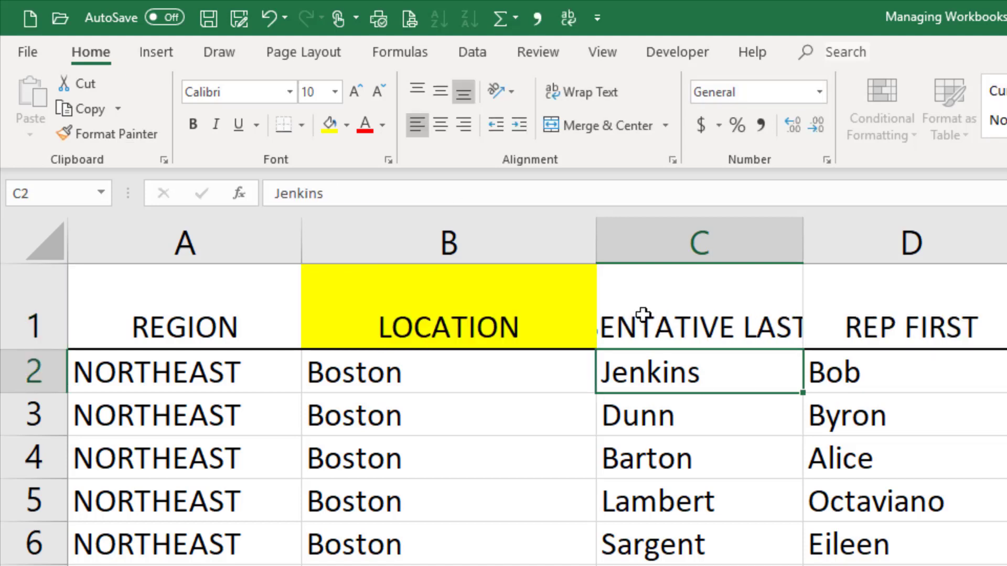
# Wrap the text in the whole header row 1 of the grouped worksheets
pyautogui.click(643, 315)
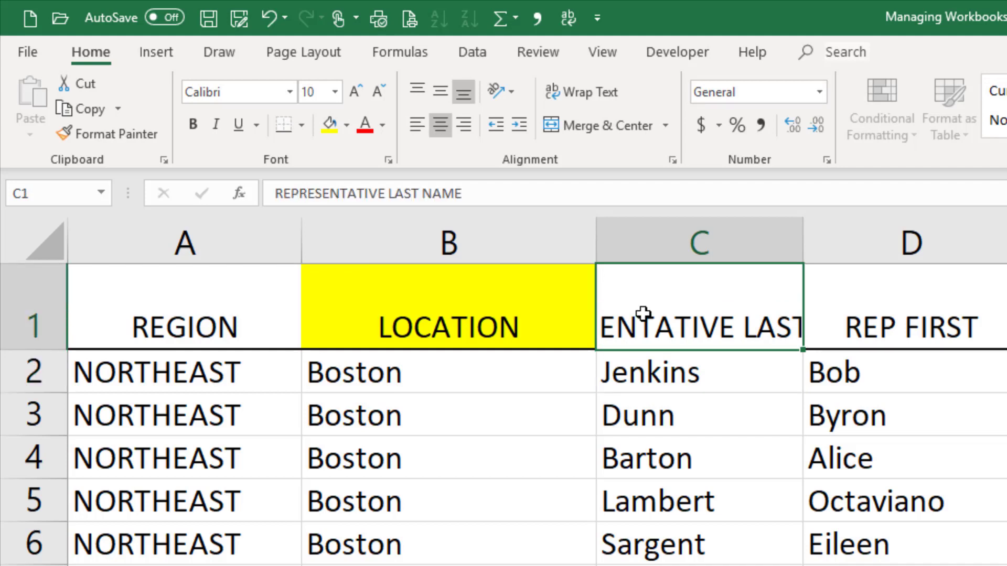
pyautogui.click(44, 304)
pyautogui.click(564, 94)
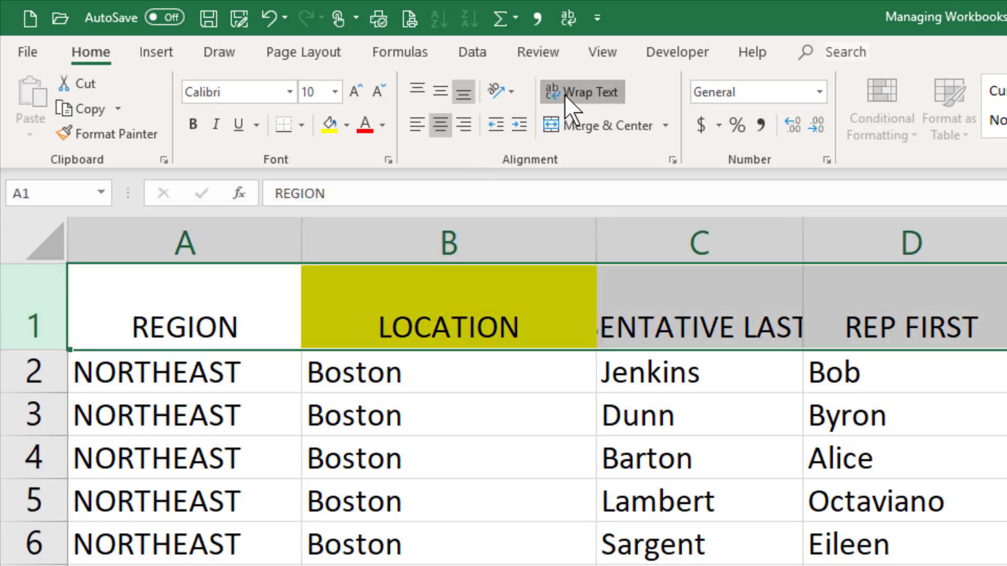
pyautogui.click(543, 309)
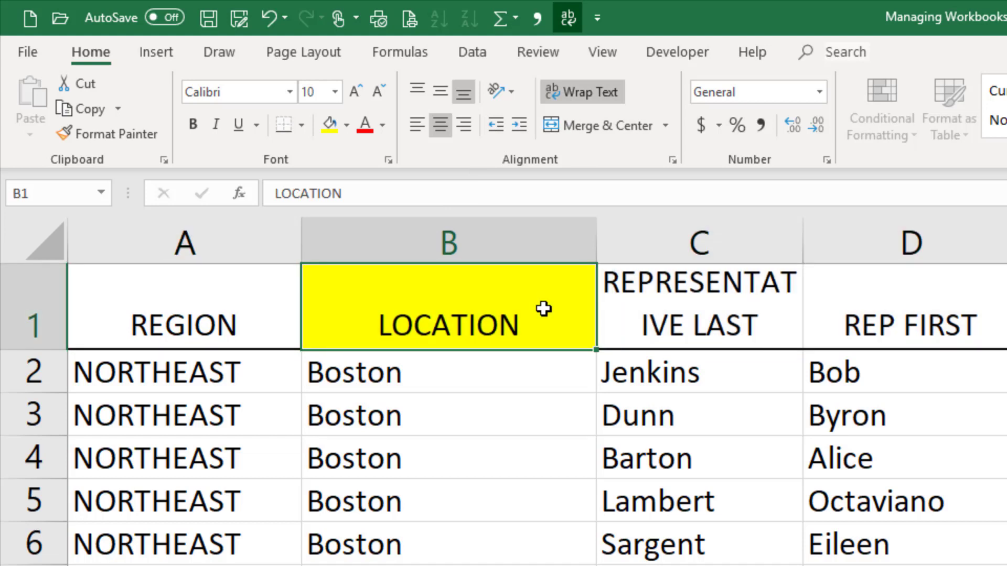
# Auto-fit the height of row 1 and widen column C until REPRESENTATIVE fits on one line
pyautogui.doubleClick(40, 350)
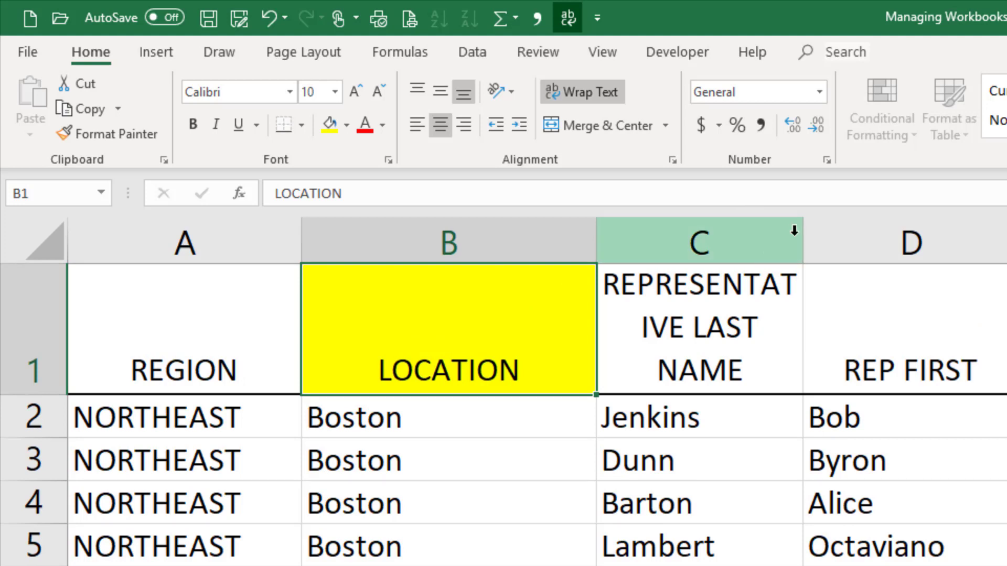
pyautogui.moveTo(799, 232); pyautogui.dragTo(864, 240)
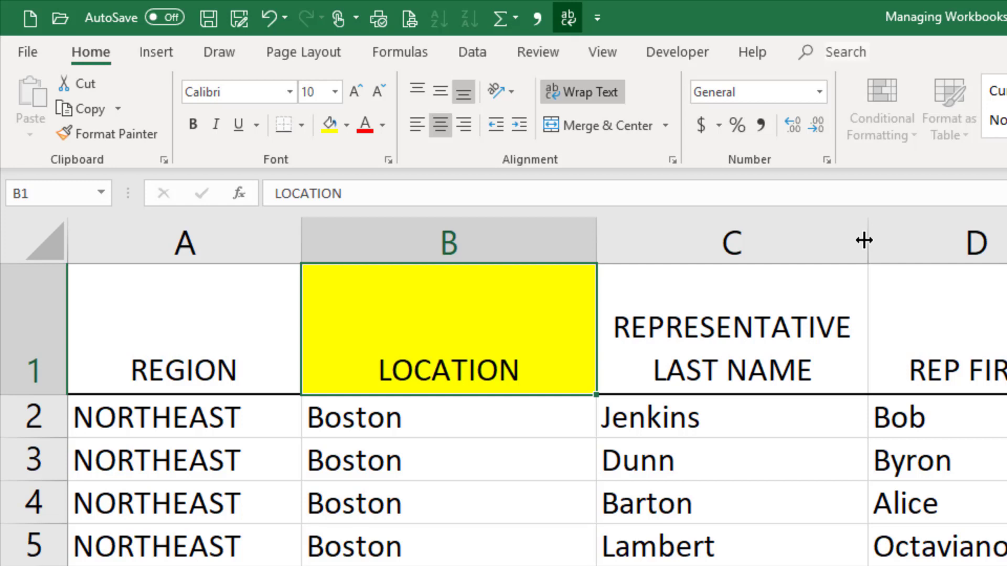
# Set the page orientation of the grouped worksheets to Landscape
pyautogui.click(309, 48)
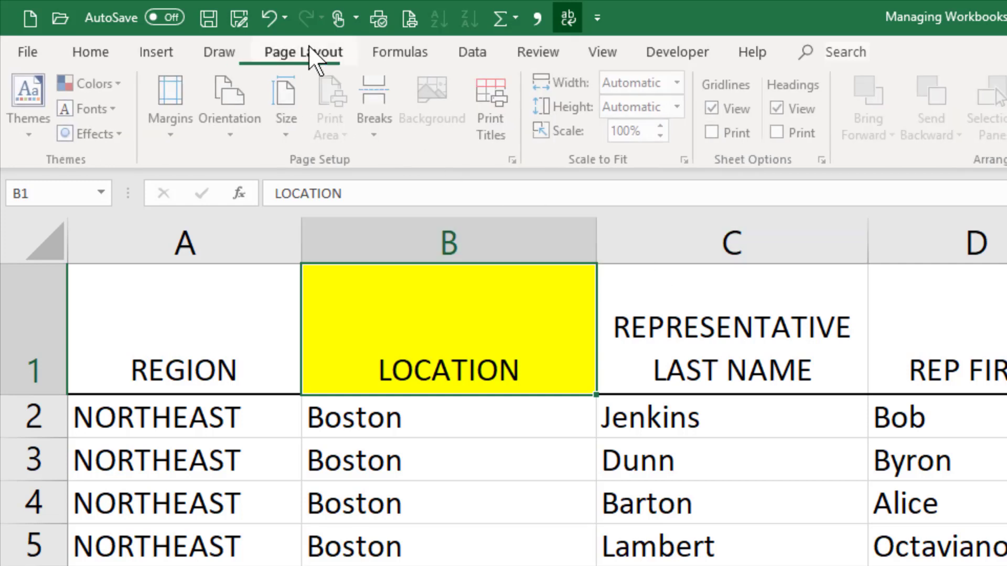
pyautogui.click(235, 131)
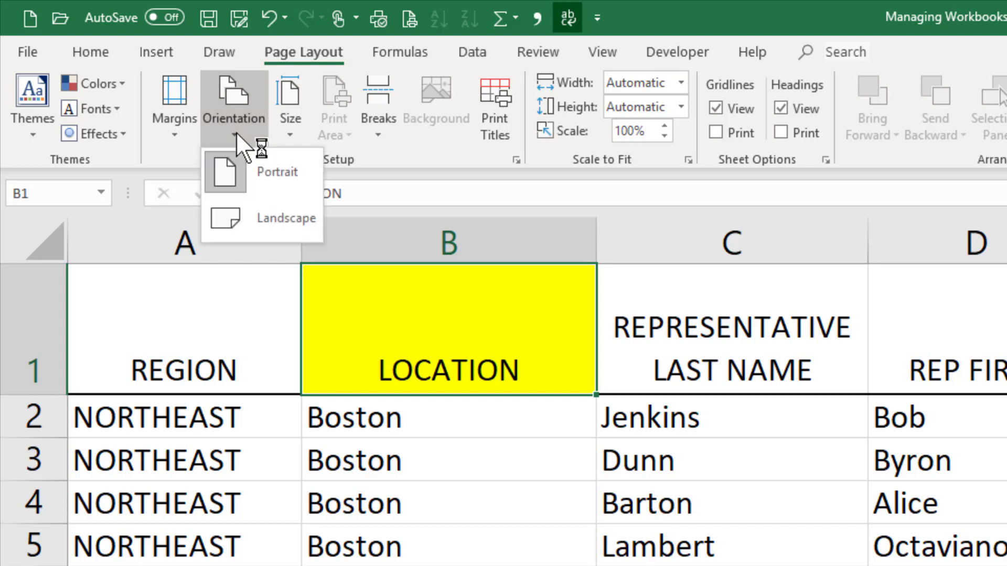
pyautogui.click(276, 222)
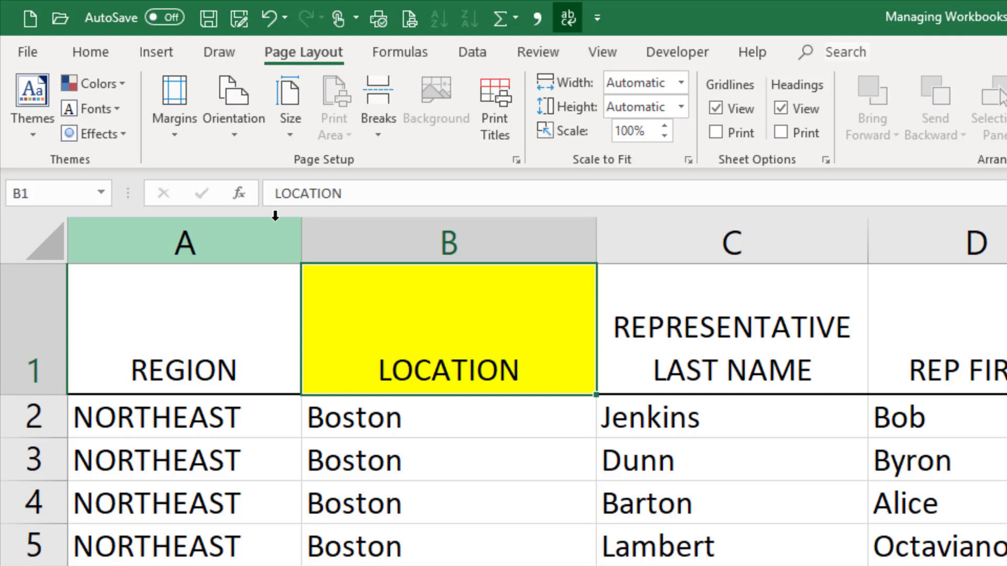
# Add the centered page header "Managing Worksheets" to the grouped worksheets and return to Normal view
pyautogui.click(153, 48)
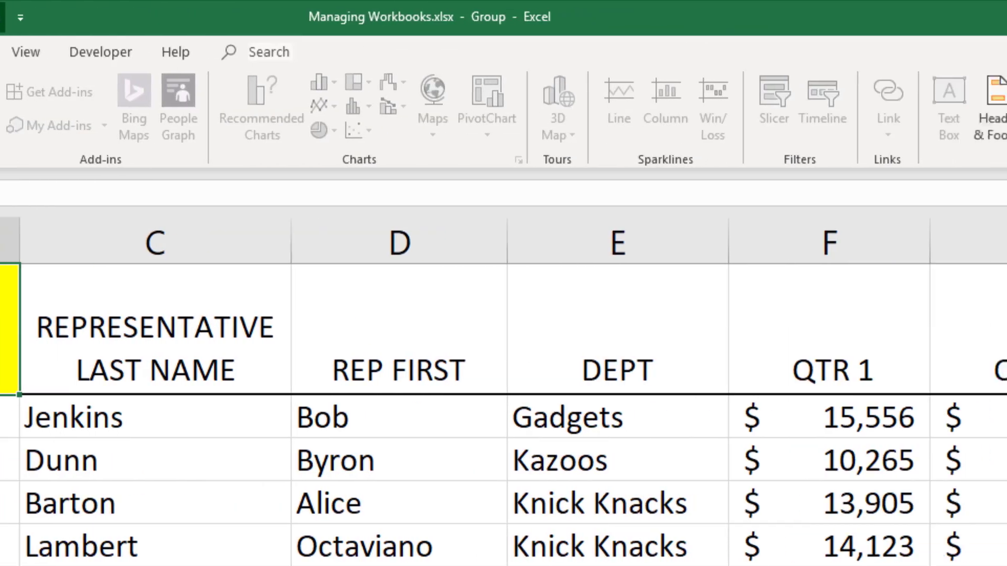
pyautogui.click(870, 118)
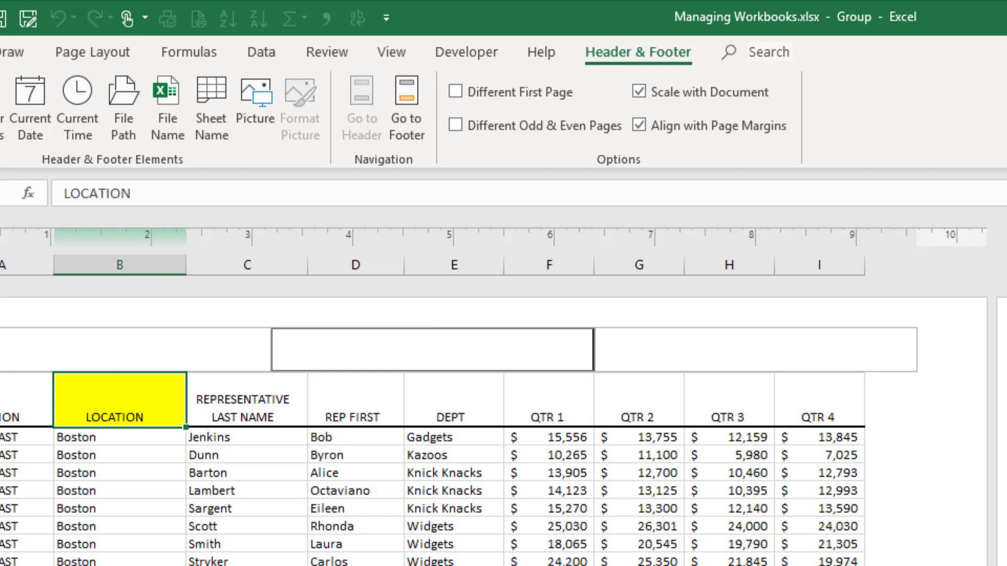
pyautogui.write('Managing Work')
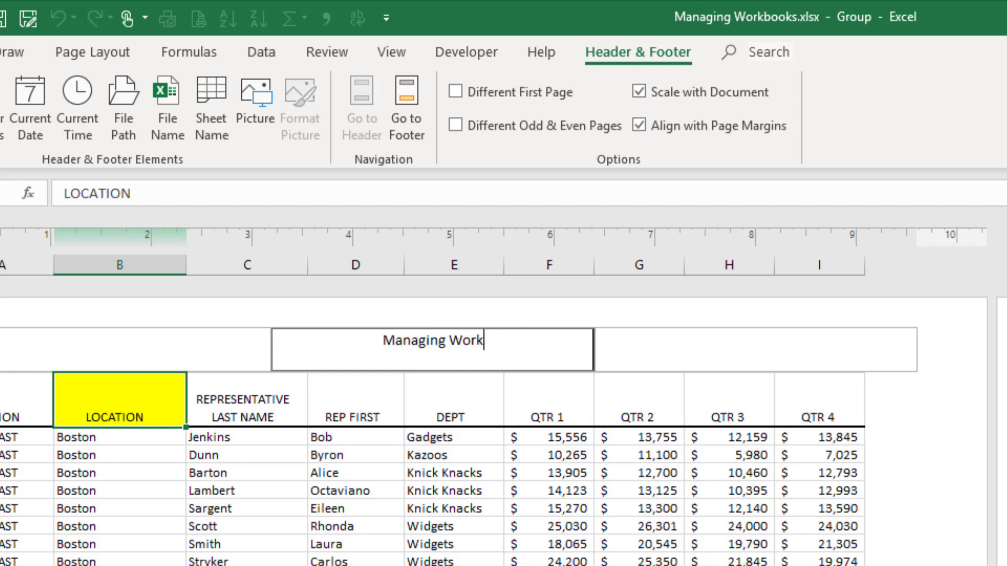
pyautogui.write('s')
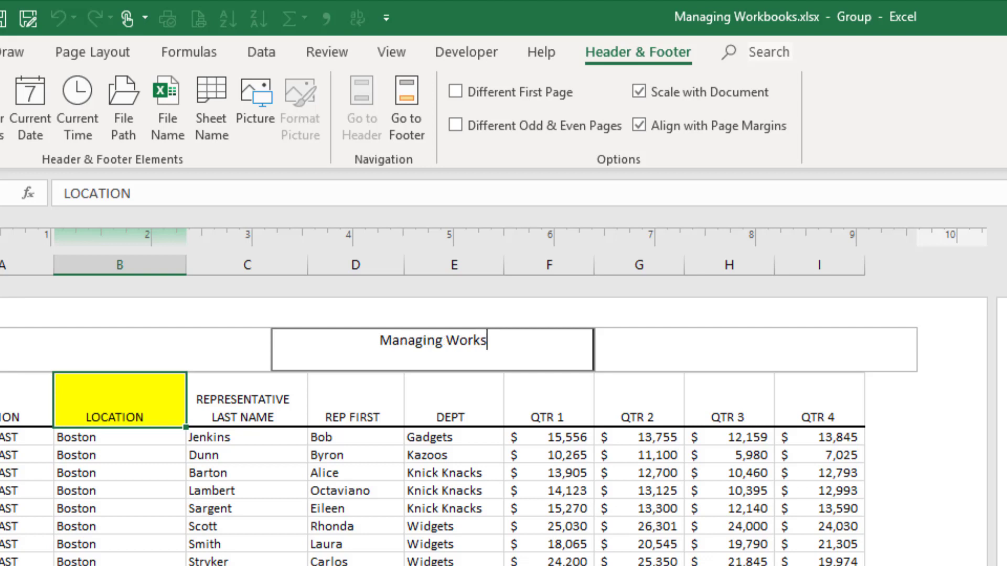
pyautogui.write('heets')
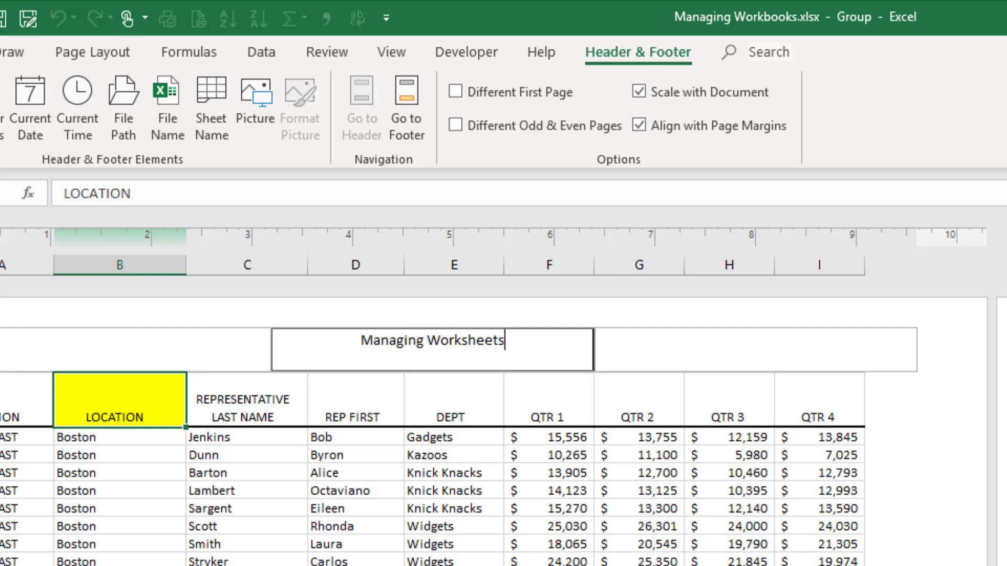
pyautogui.click(134, 458)
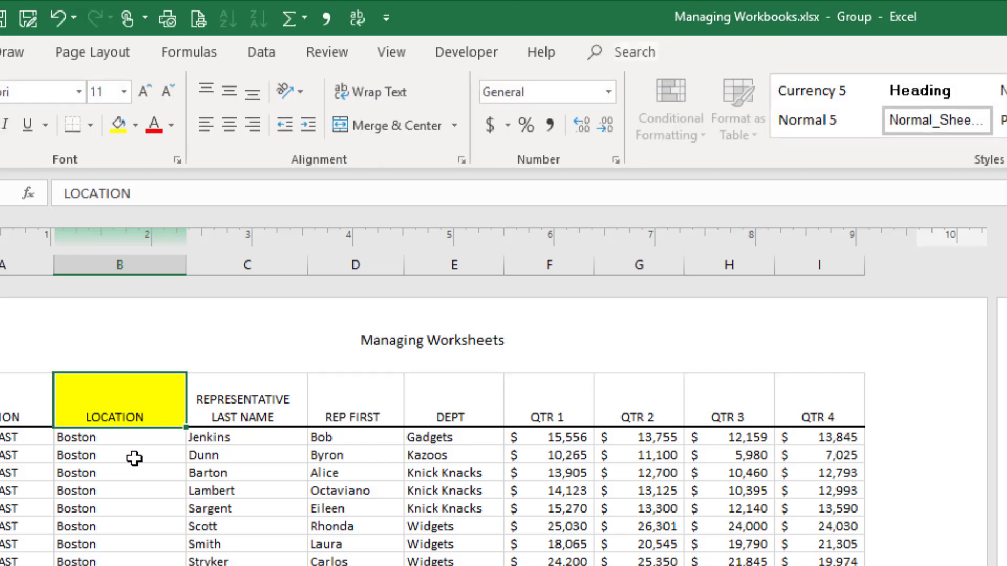
pyautogui.click(134, 458)
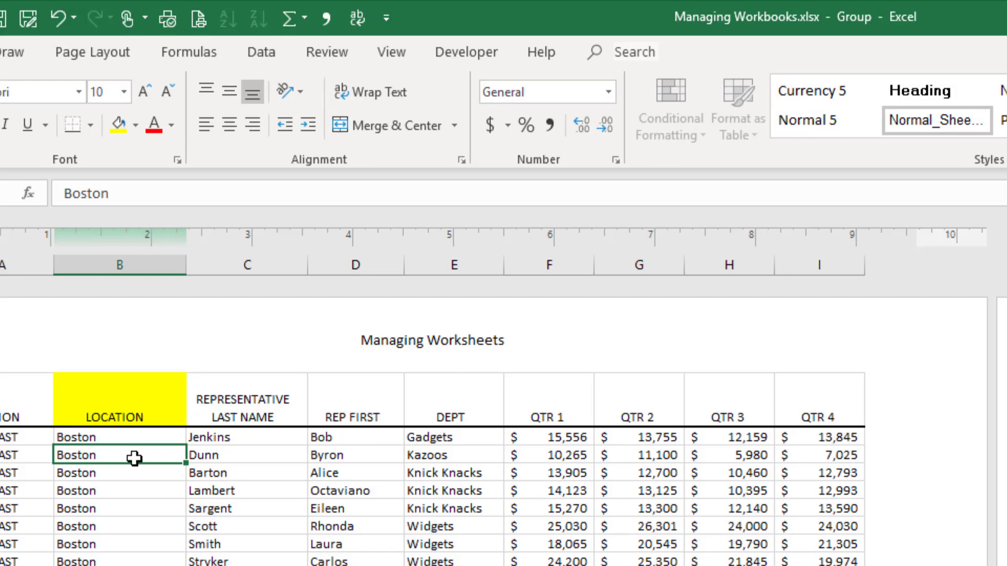
pyautogui.click(391, 52)
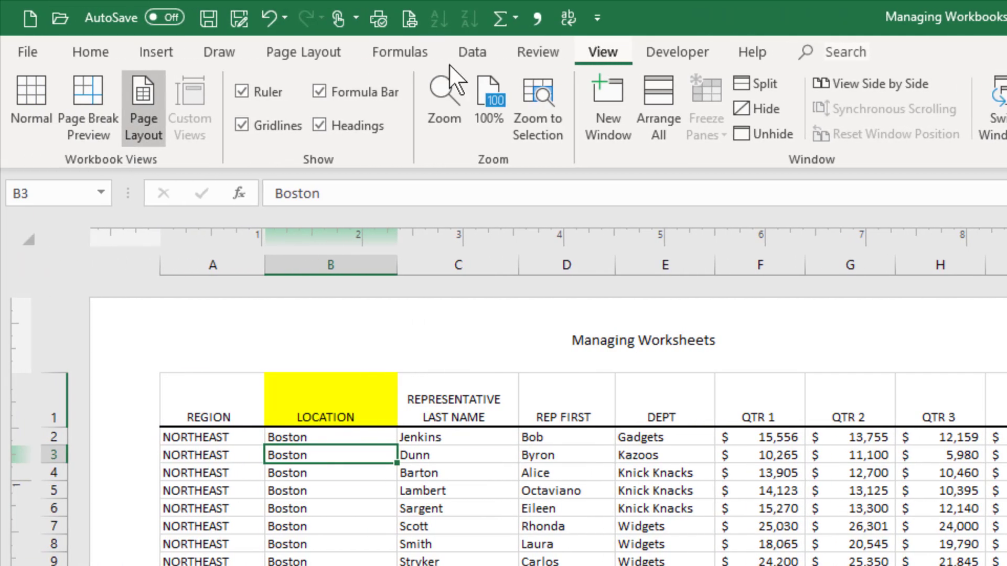
pyautogui.click(40, 97)
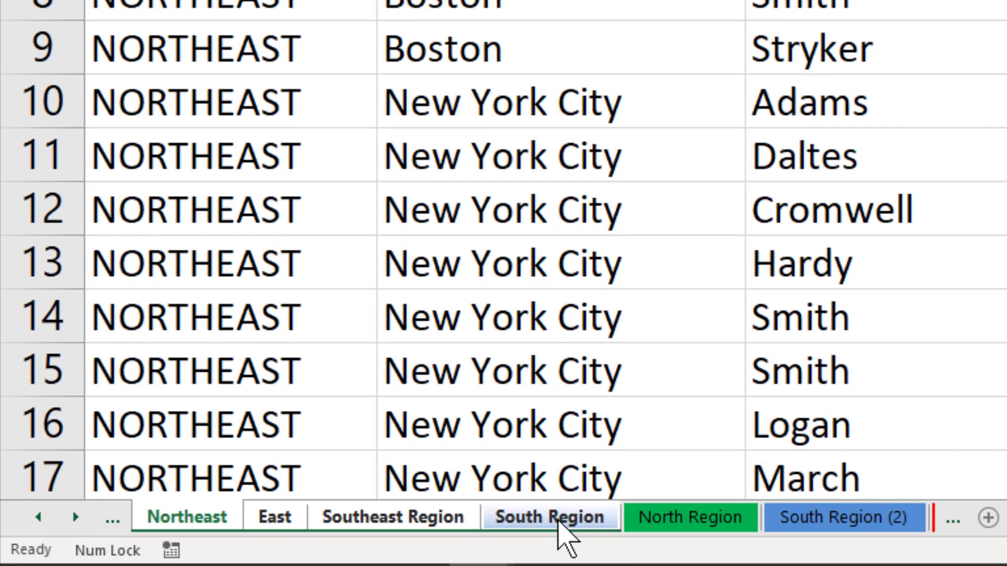
# Ungroup the worksheets from the South Region sheet, and group Northeast through South Region again
pyautogui.rightClick(560, 520)
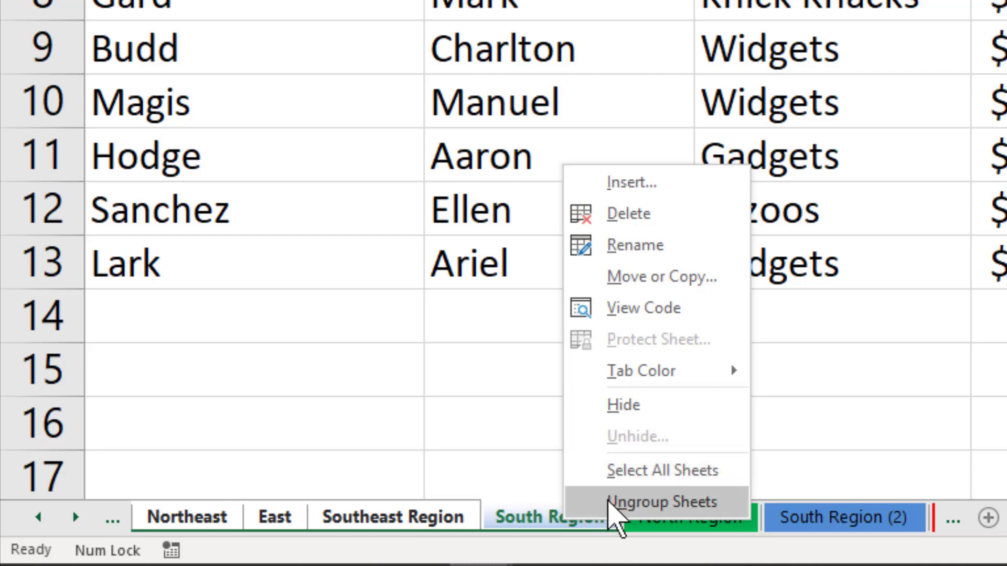
pyautogui.click(609, 504)
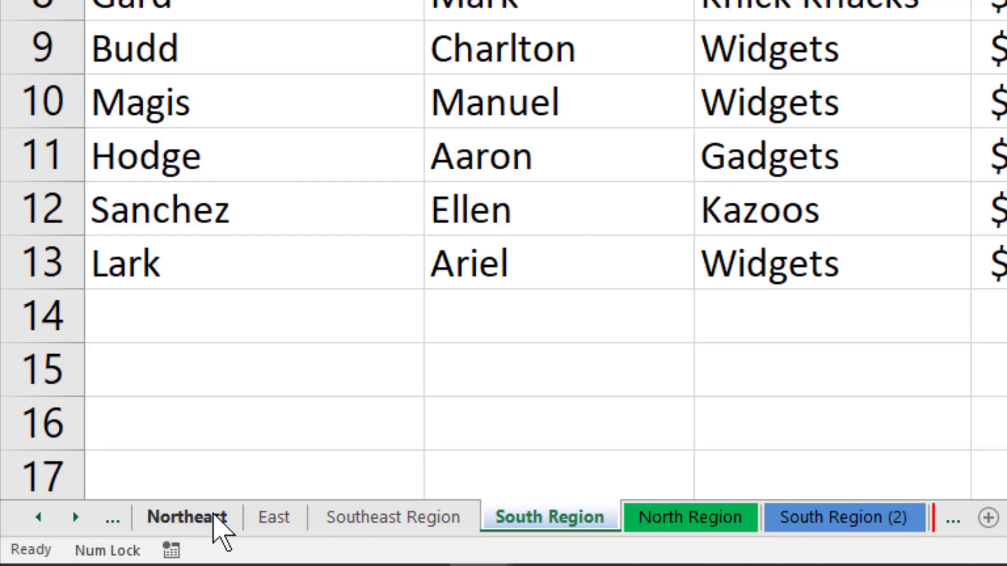
pyautogui.click(198, 518)
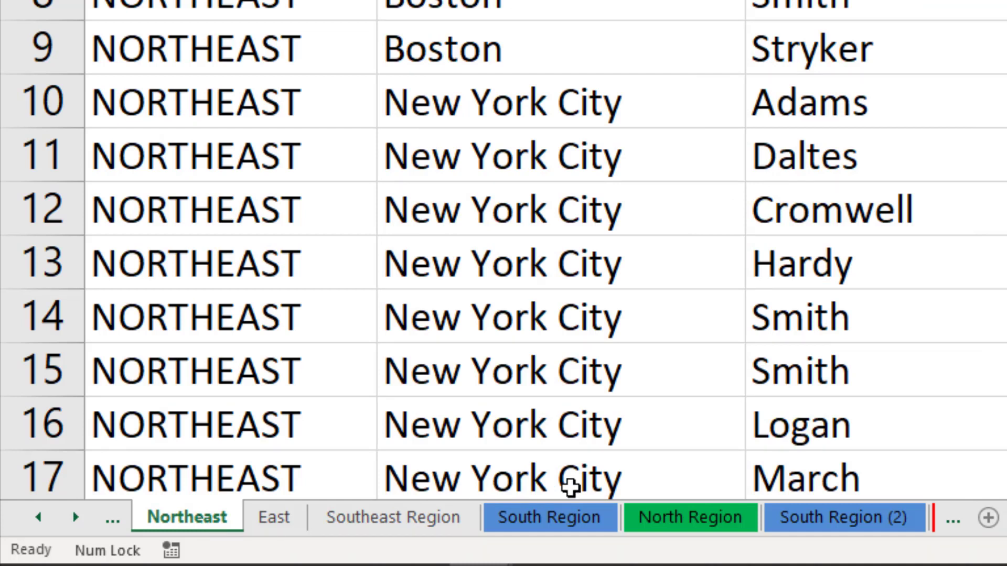
pyautogui.keyDown('shift'); pyautogui.click(588, 519); pyautogui.keyUp('shift')
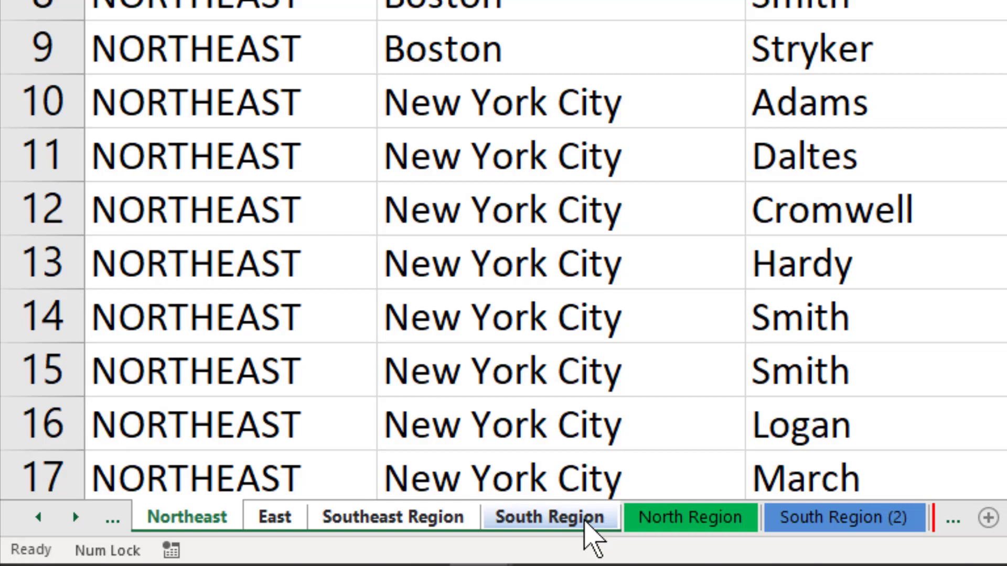
# Set Narrow margins for printing the grouped worksheets and check the print preview through to the last page
pyautogui.hotkey('ctrl', 'p')
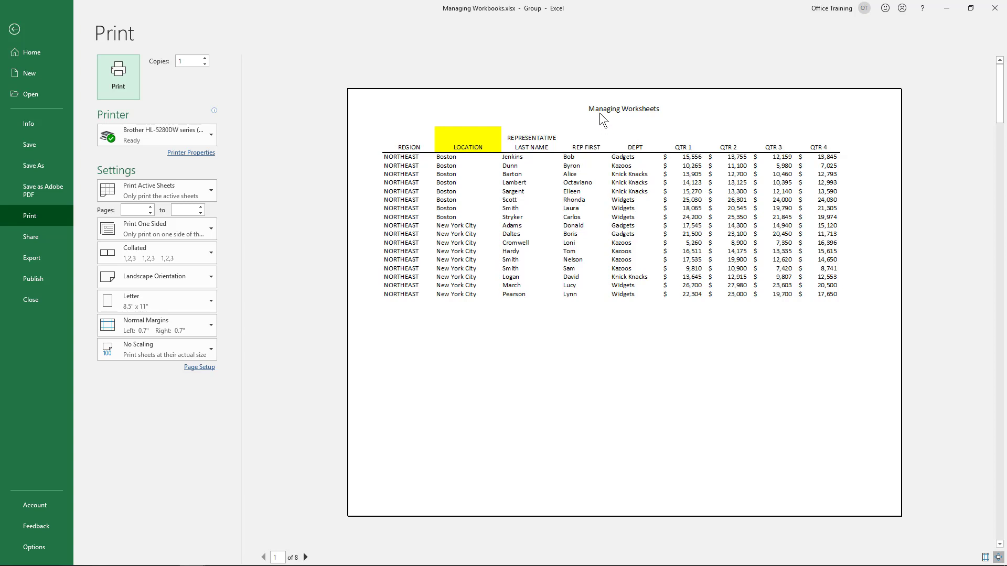
pyautogui.click(305, 558)
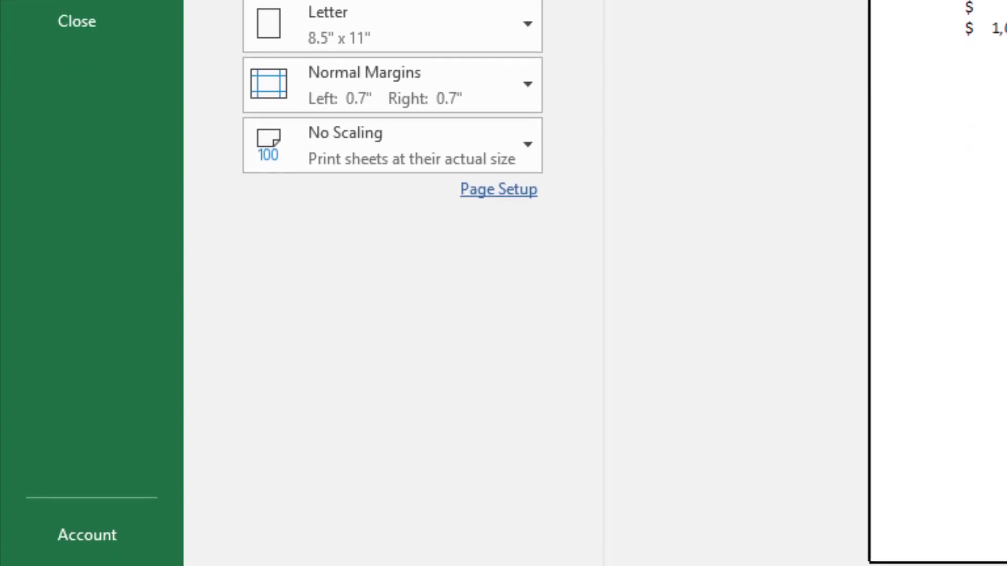
pyautogui.click(517, 85)
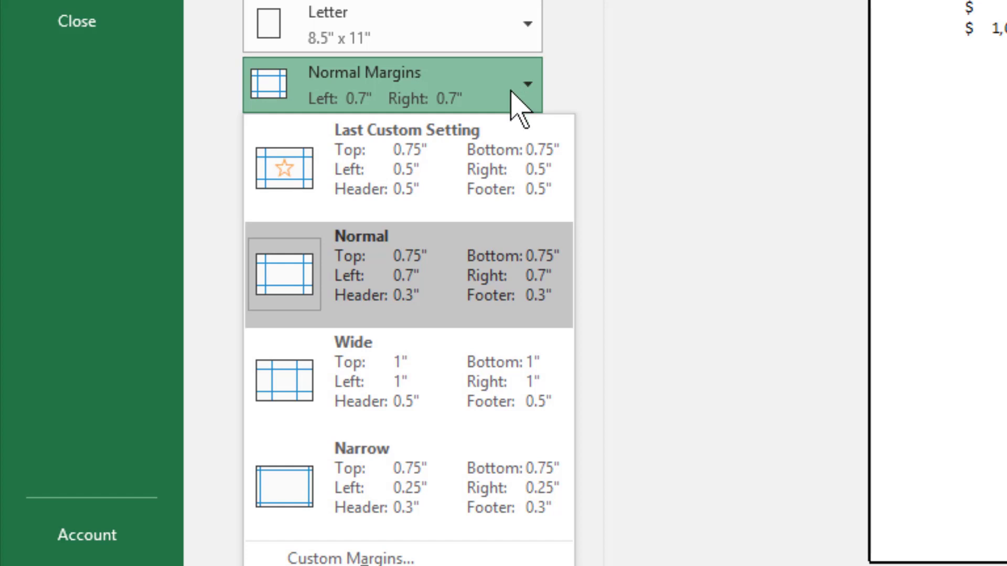
pyautogui.click(487, 478)
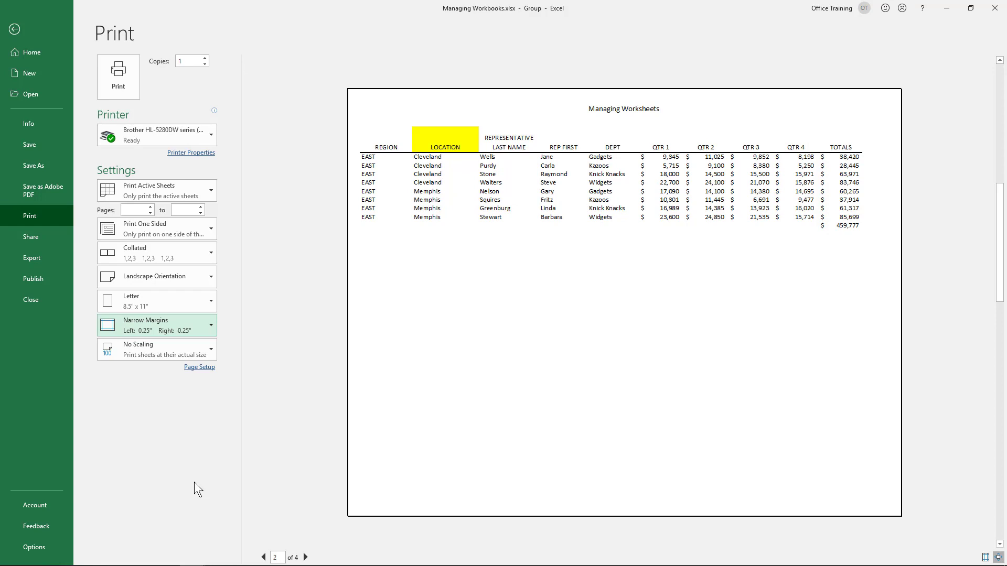
pyautogui.click(305, 557)
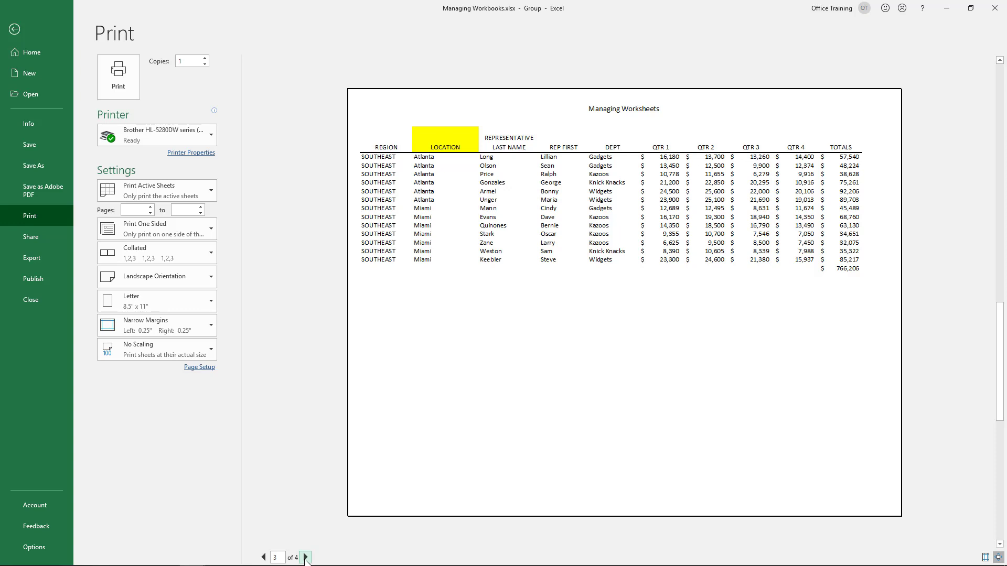
pyautogui.click(305, 558)
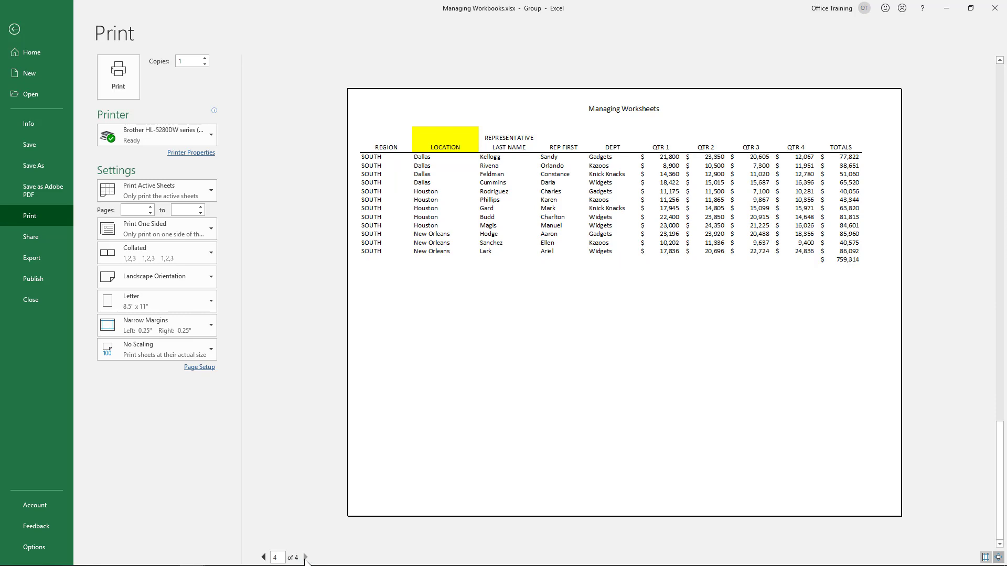